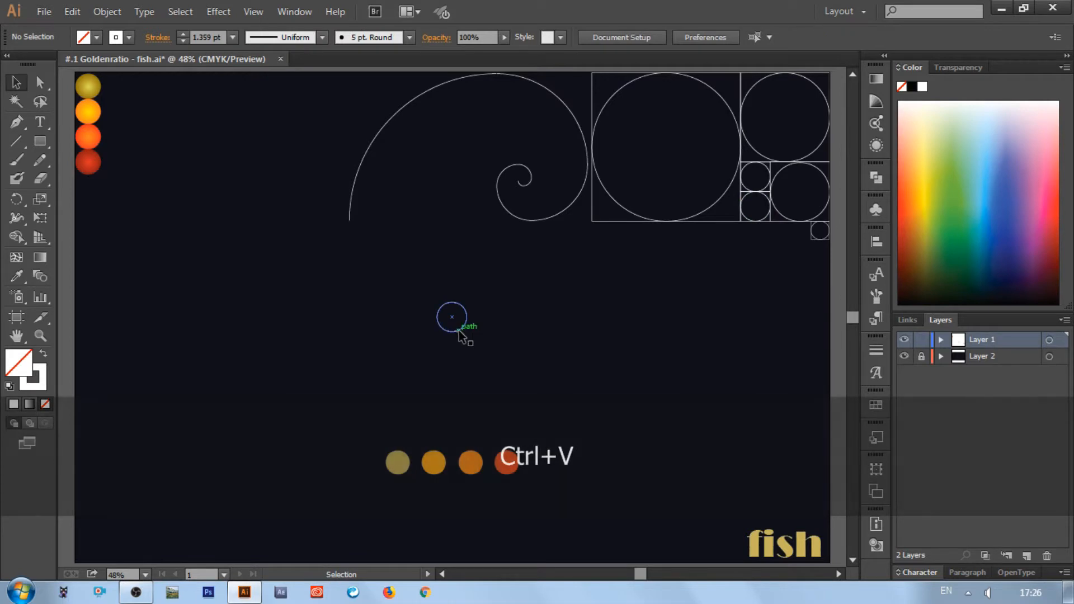
Duplicate the small circle straight down twice to build a vertical stack of three touching circles.
drag(459, 334, 460, 364)
click(487, 367)
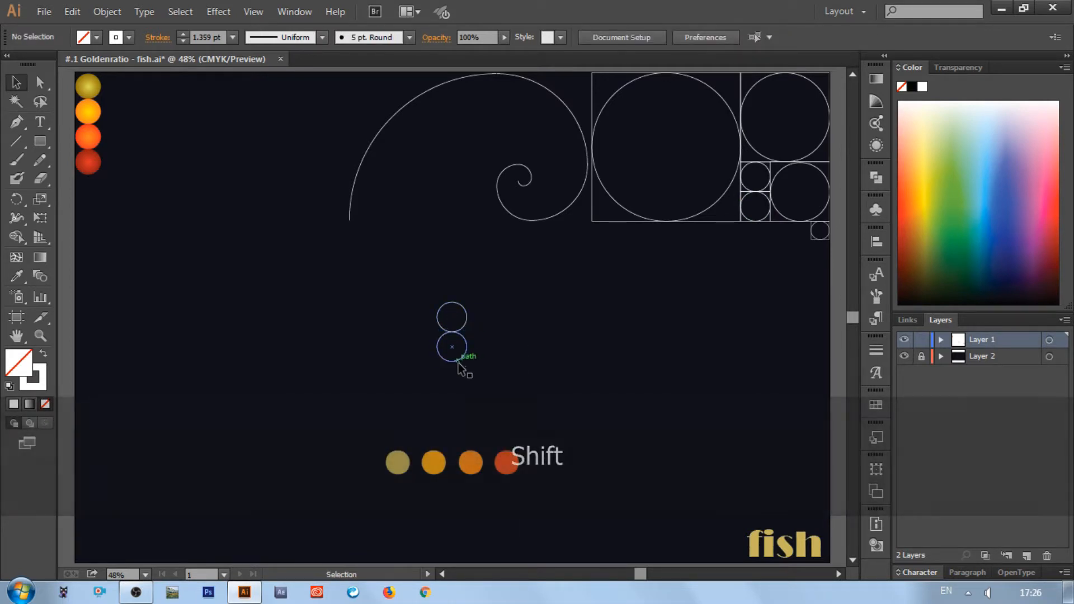
drag(456, 363, 464, 395)
key(ctrl+z)
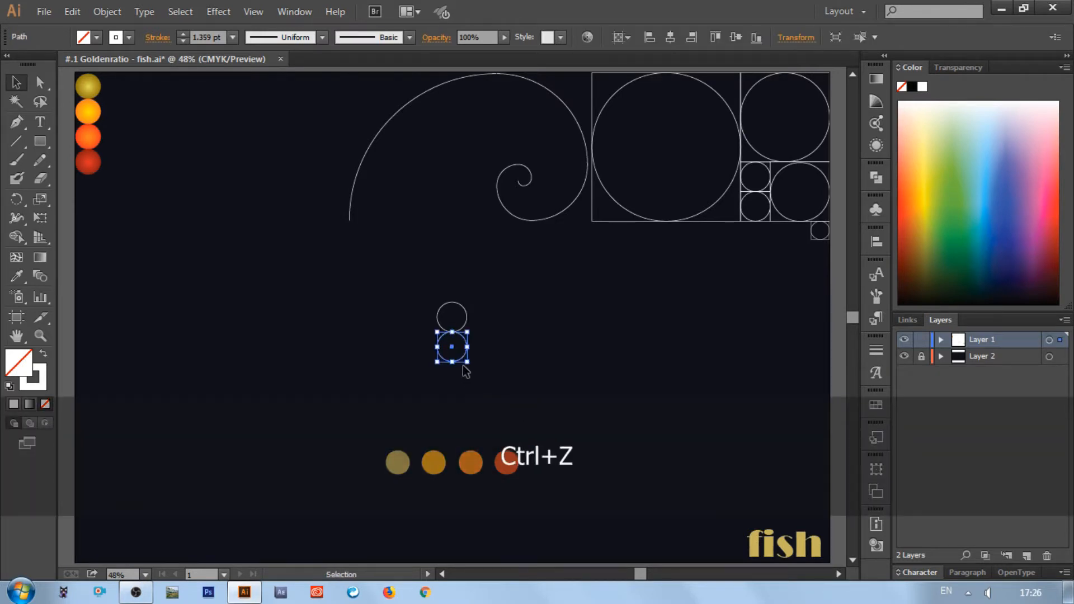
mouse_move(465, 364)
mouse_down()
mouse_move(465, 392)
mouse_move(465, 343)
mouse_up()
click(510, 397)
click(510, 361)
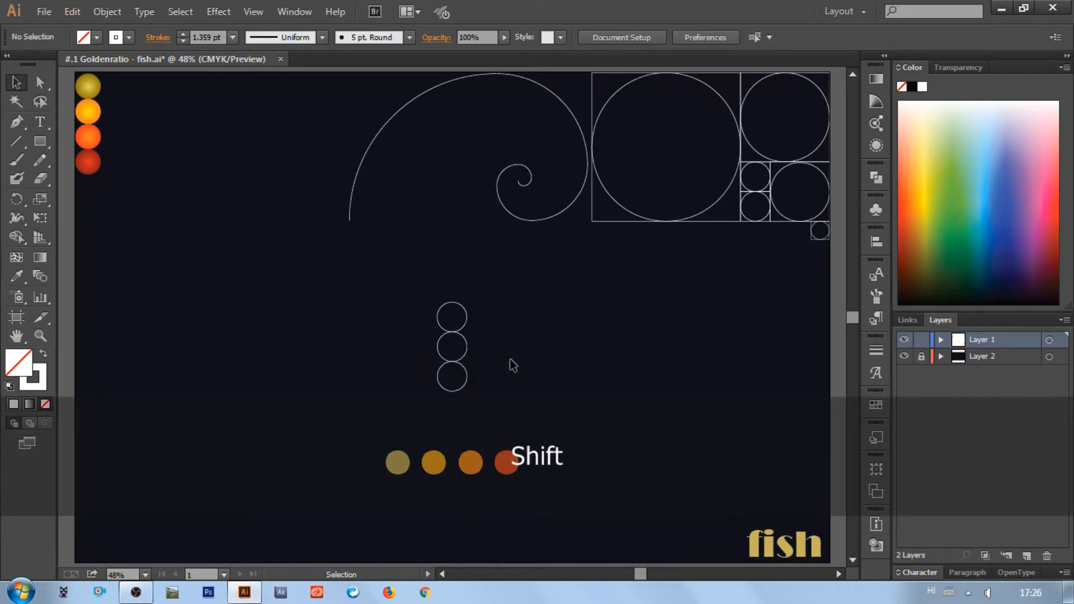
Duplicate the three-circle column directly to its left so both columns touch.
drag(508, 306, 445, 395)
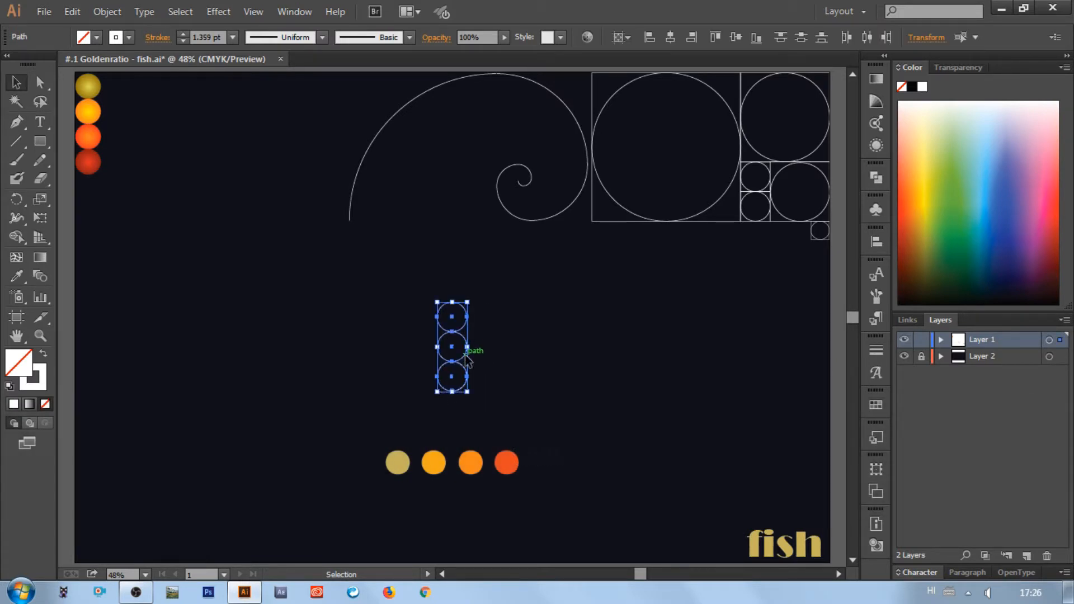
drag(468, 358, 438, 363)
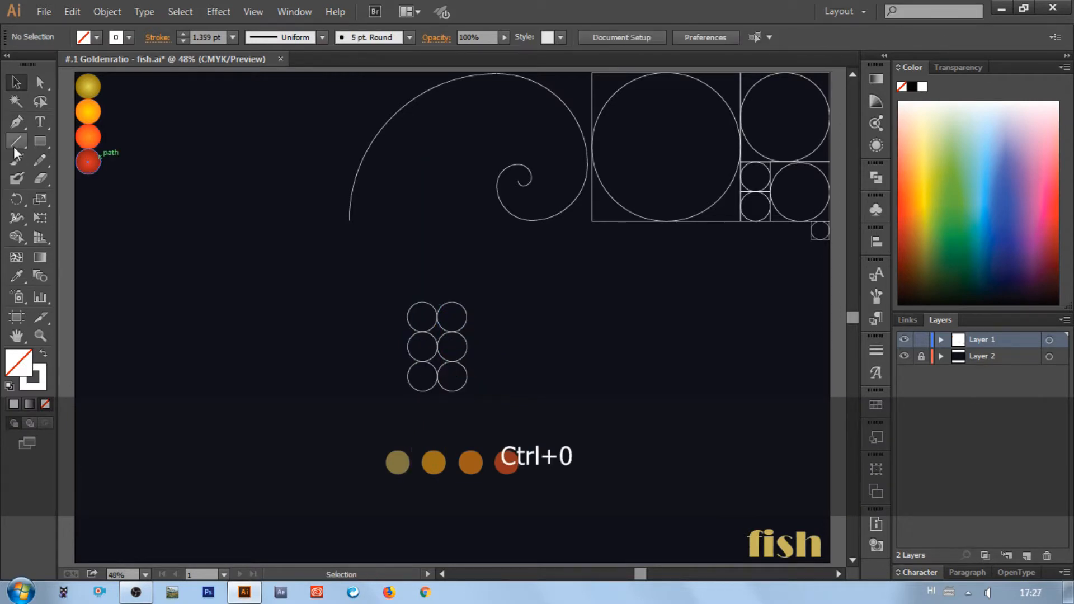
Draw a horizontal straight line to the left of the circles and delete the duplicated left circle column.
click(15, 145)
mouse_move(211, 282)
mouse_down()
mouse_move(360, 302)
mouse_move(428, 393)
mouse_up()
click(15, 84)
key(Delete)
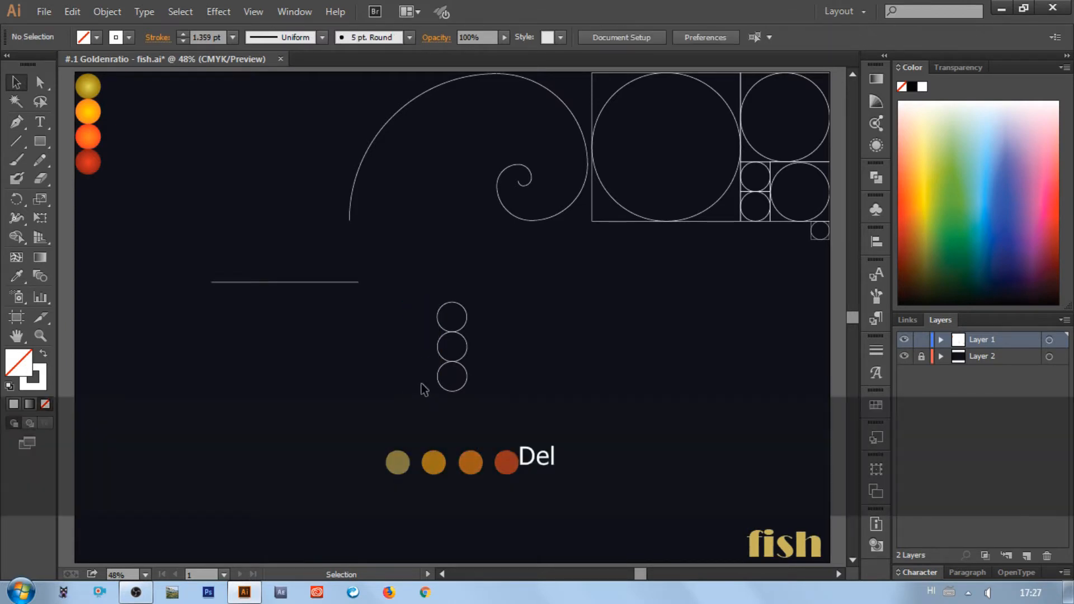
Group the three stacked circles and center the group vertically on the artboard.
drag(410, 288, 485, 391)
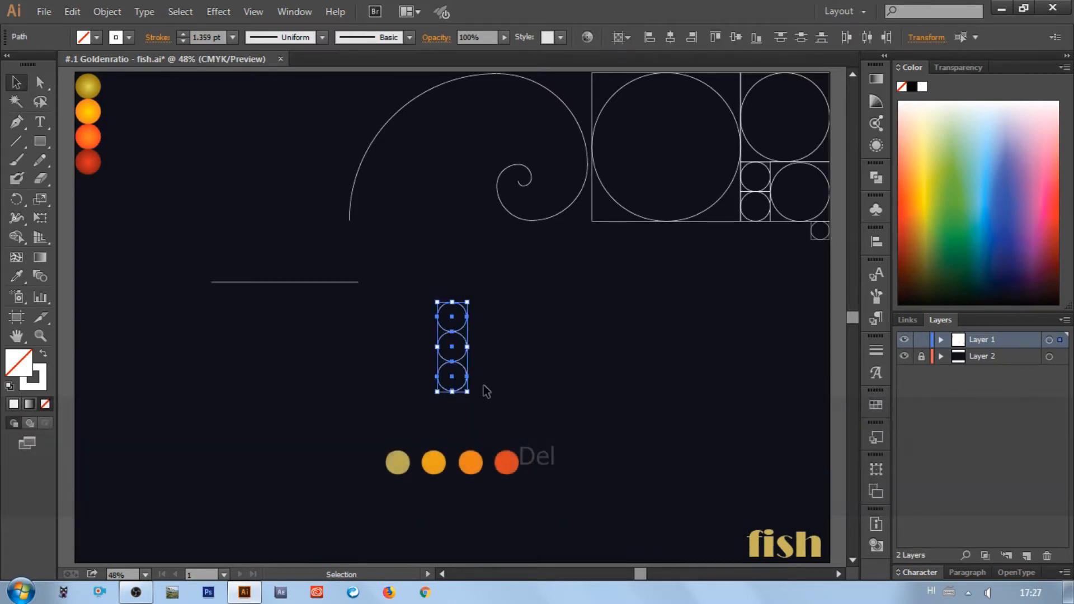
right_click(468, 374)
click(509, 197)
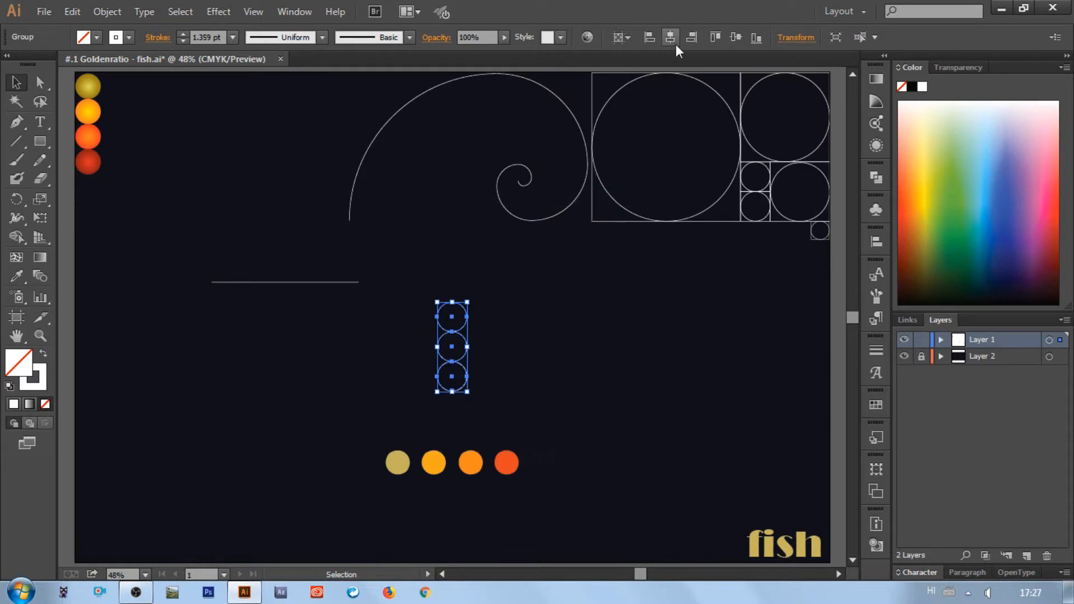
click(736, 36)
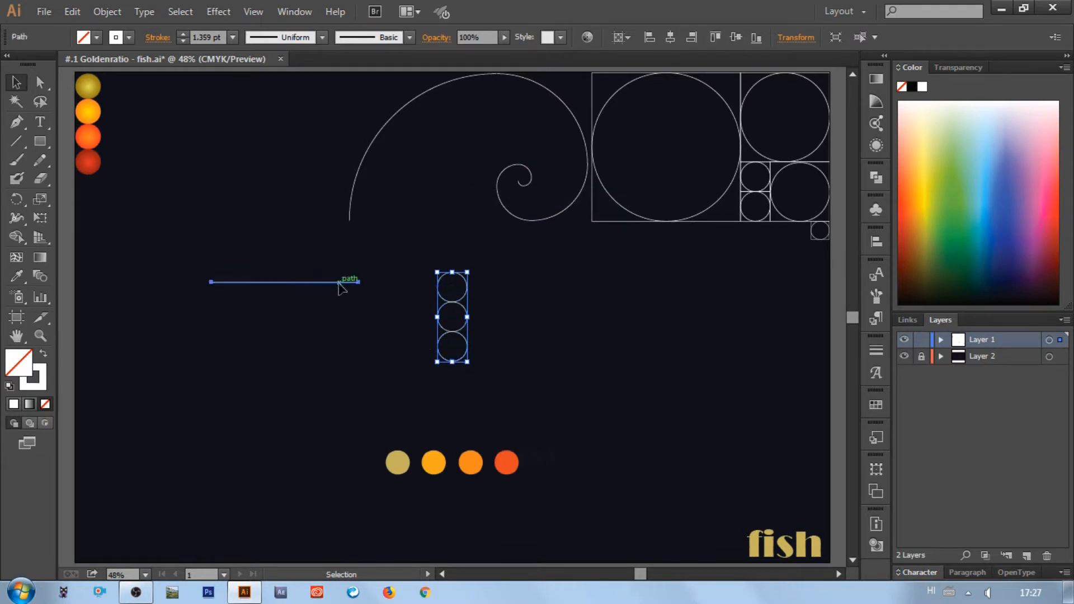
Center the horizontal line on the artboard both horizontally and vertically so it crosses the middle circle.
click(338, 282)
click(670, 37)
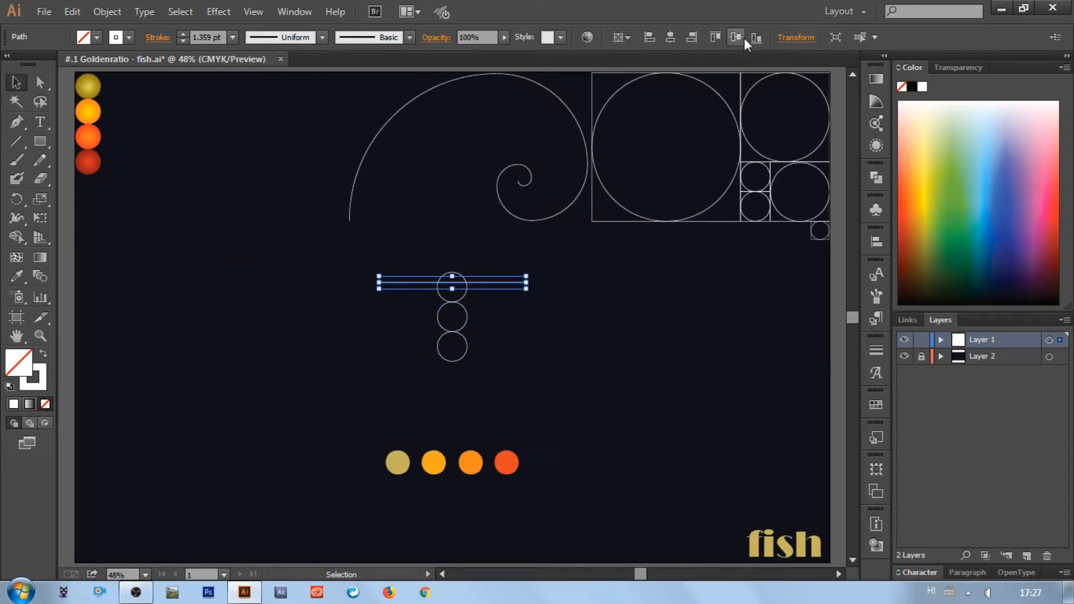
click(739, 38)
Place the horizontal line and a copy of it at the two points where the stacked circles touch.
ctrl+click(596, 271)
key(ctrl+equal)
key(ctrl+equal)
key(ctrl+equal)
key(ctrl+equal)
key(ctrl+equal)
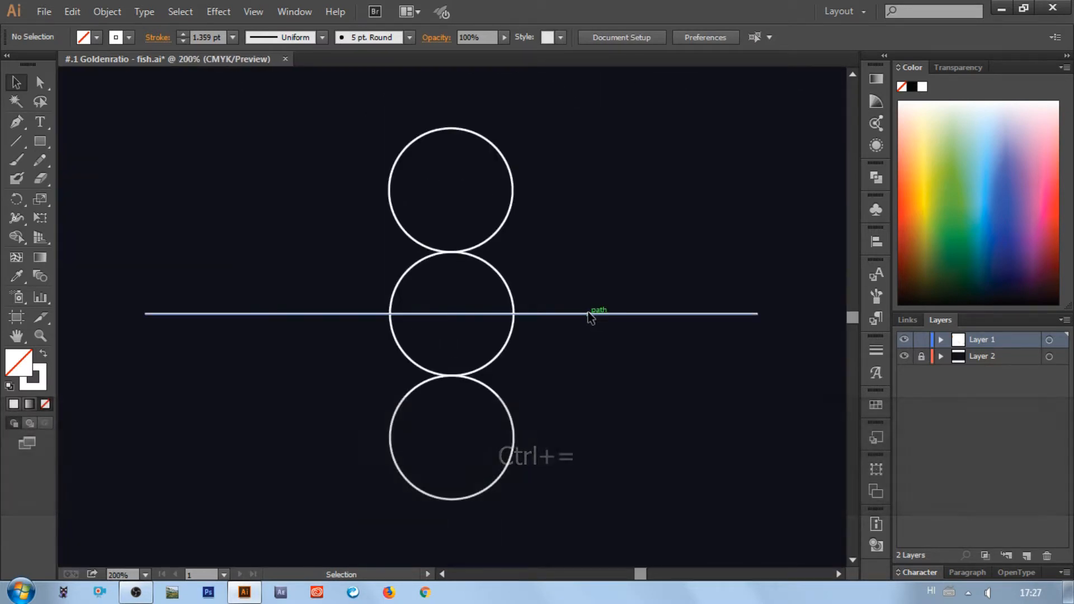
drag(589, 315, 600, 375)
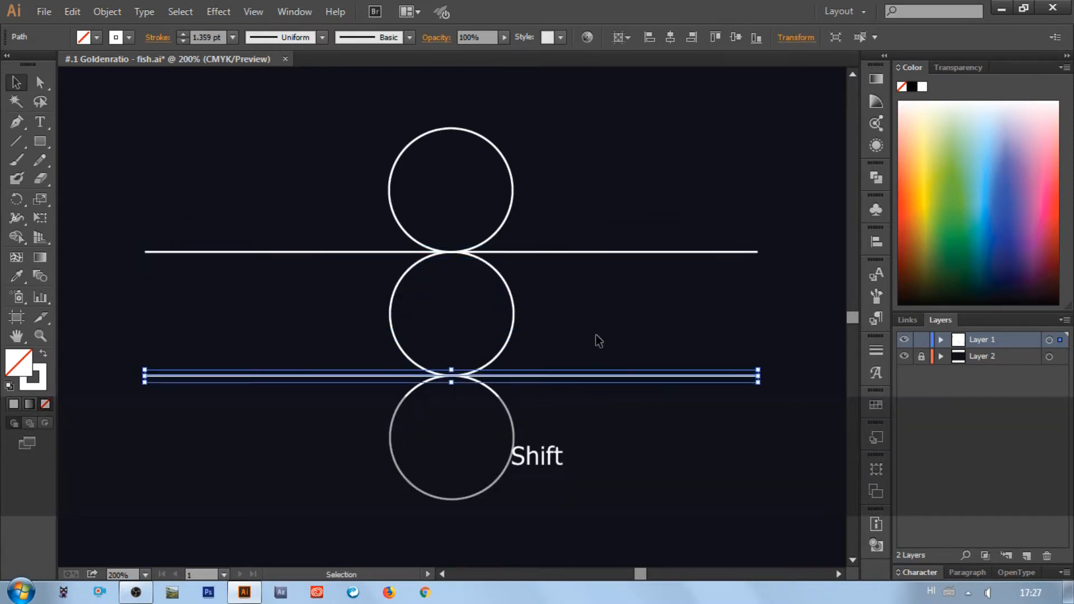
click(599, 334)
Copy the horizontal line to the top edge of the upper circle and the bottom edge of the lower circle.
click(649, 253)
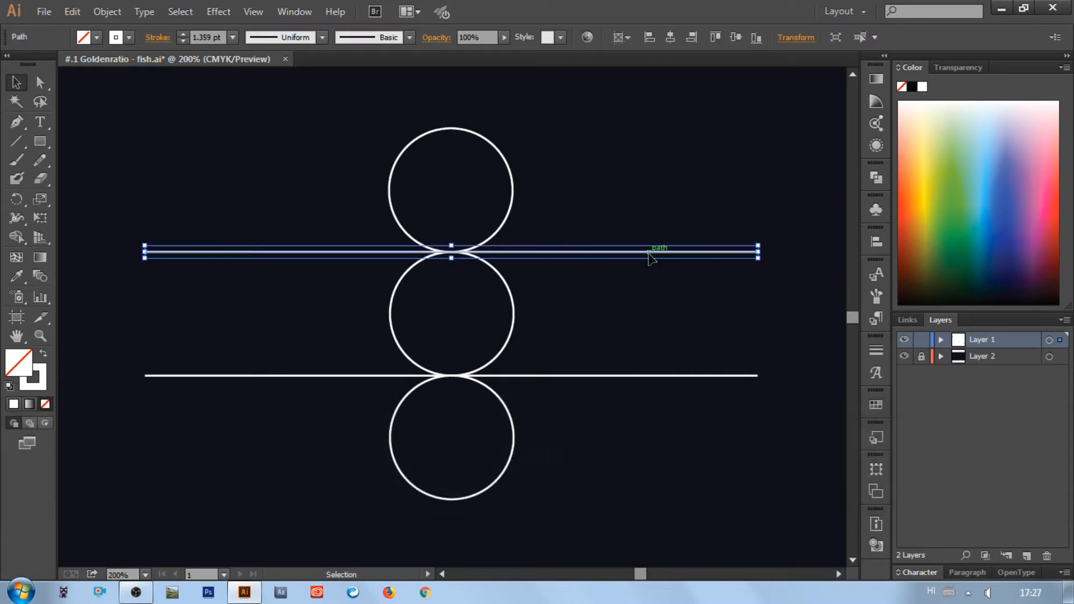
scroll(647, 266, up, 1)
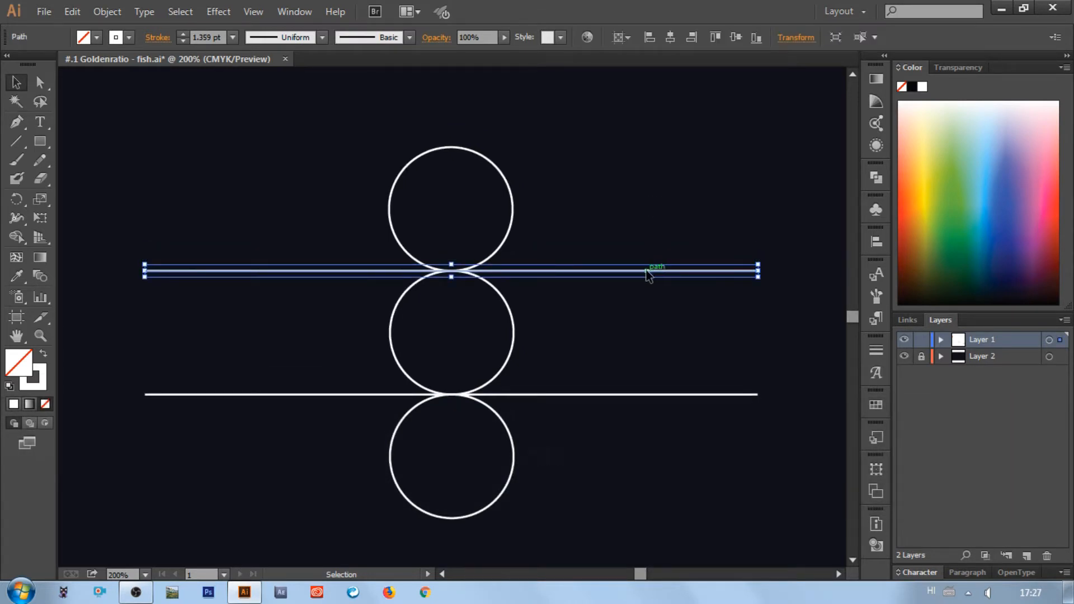
drag(648, 274, 641, 522)
click(636, 468)
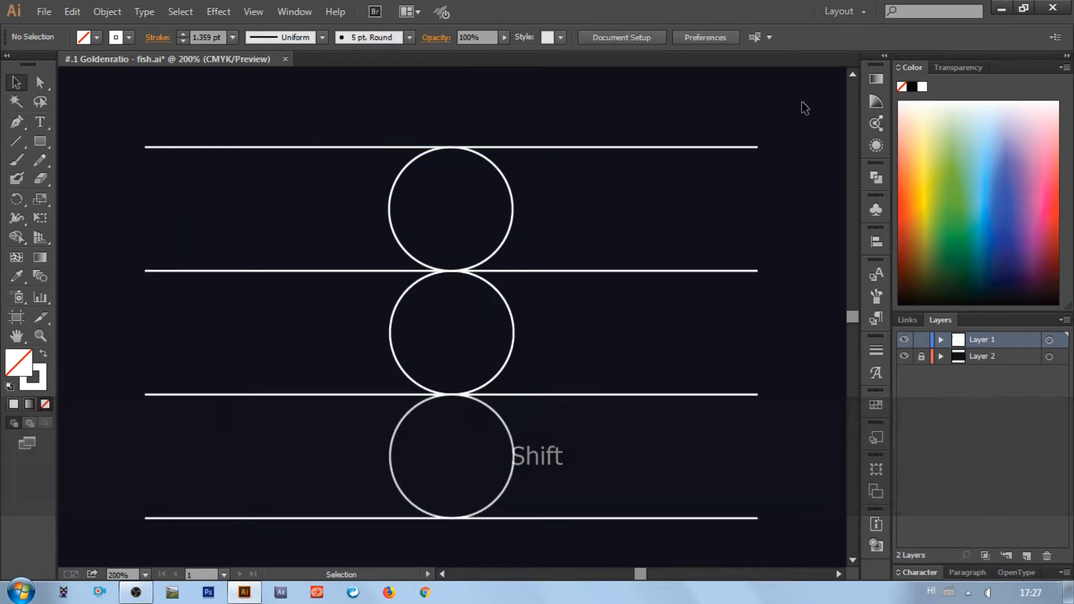
Select the four horizontal lines and stretch them wider toward the right.
drag(805, 108, 702, 540)
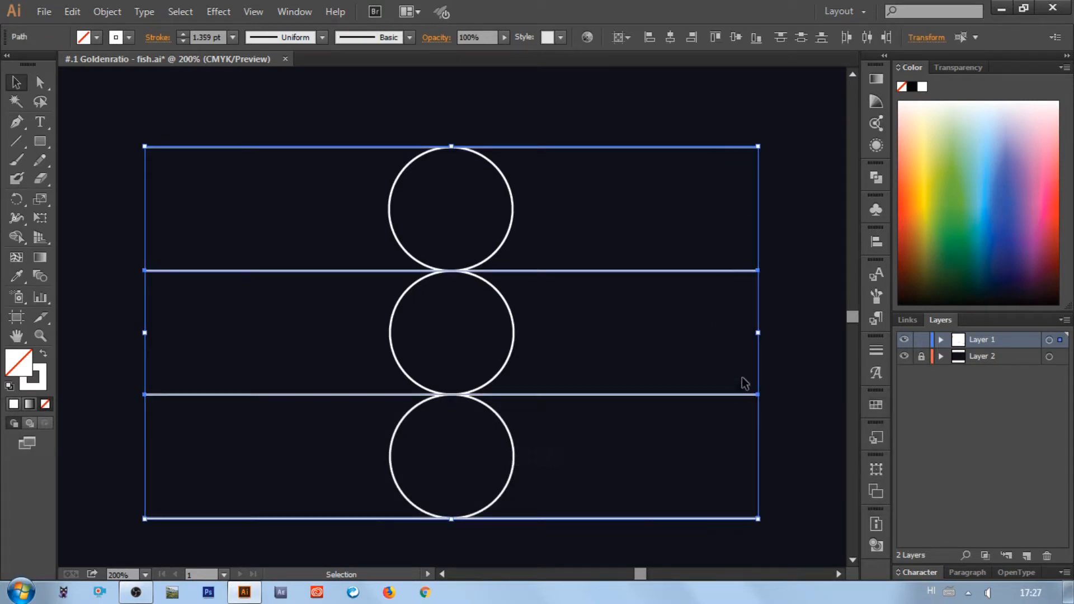
key(ctrl+minus)
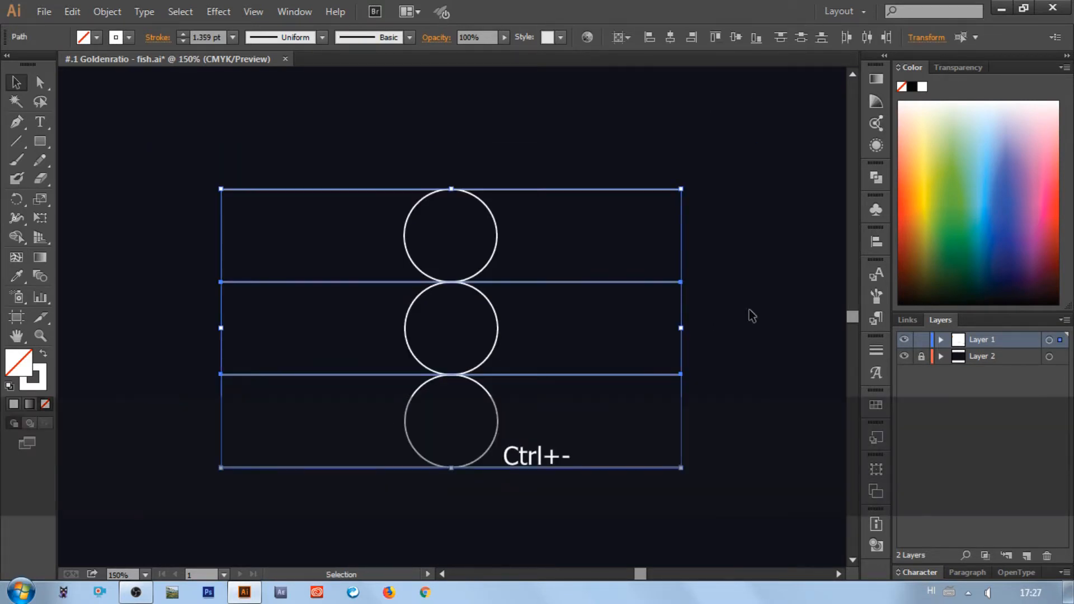
drag(681, 328, 781, 328)
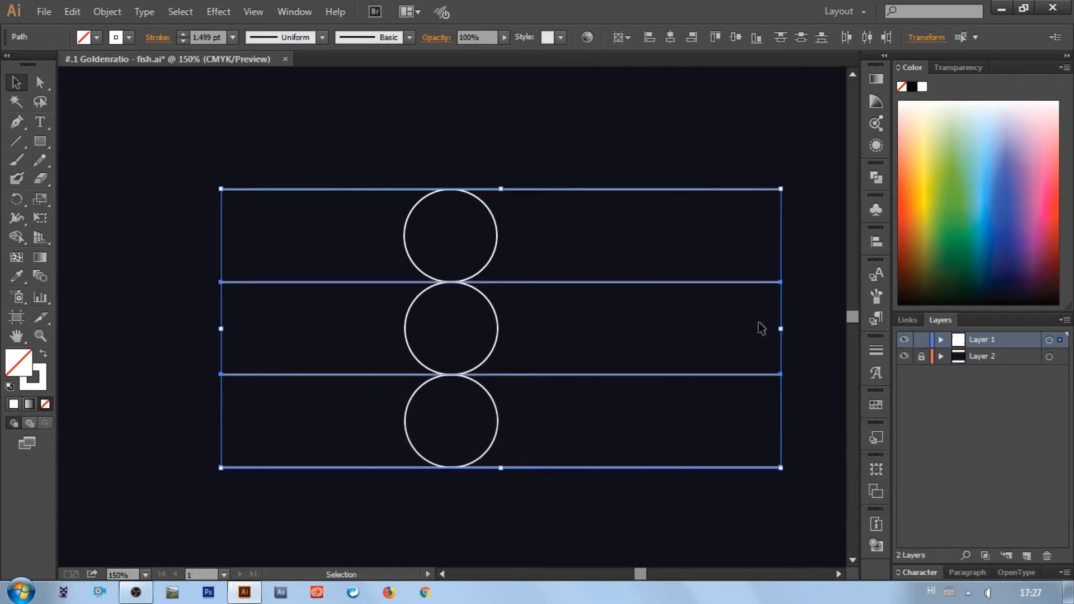
Group the four horizontal lines and center the group horizontally on the artboard.
right_click(706, 295)
click(745, 363)
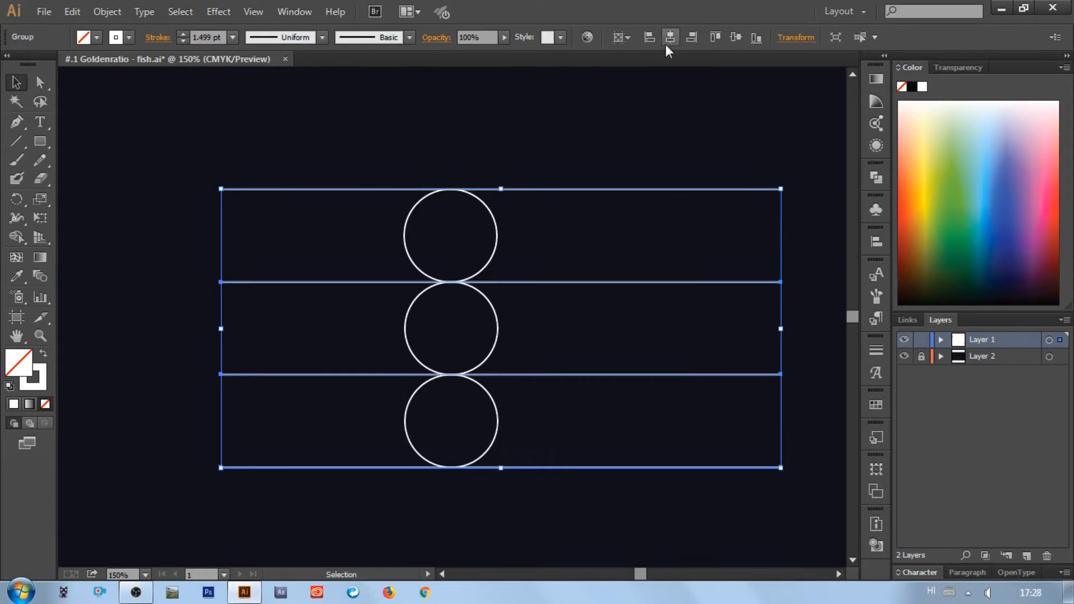
click(670, 37)
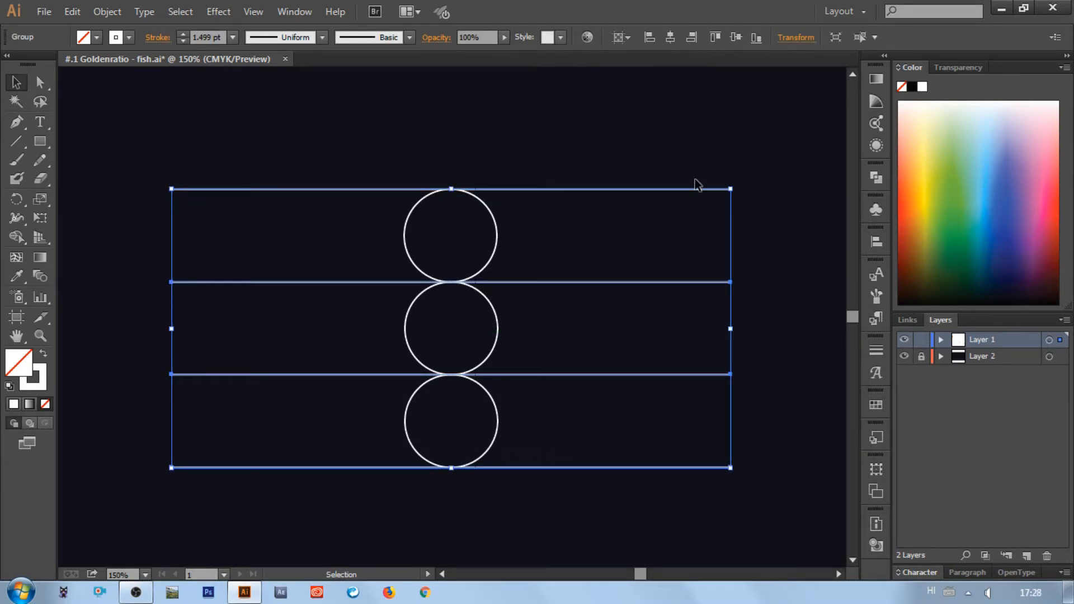
Duplicate the line group, center the copy over the original and rotate it 90° to form a grid.
key(ctrl)
key(ctrl+c)
key(ctrl+v)
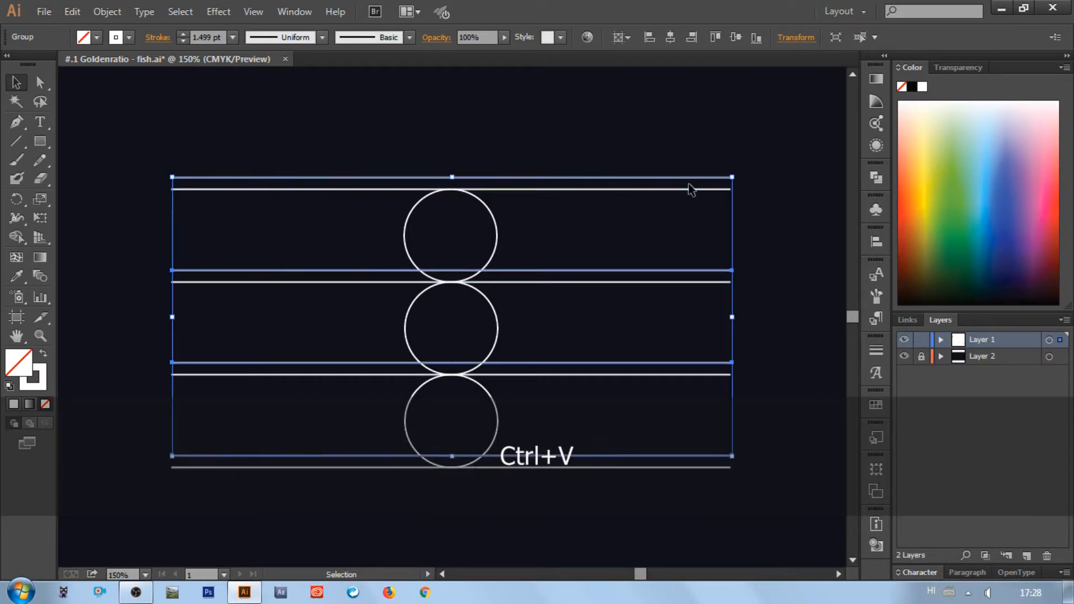
click(734, 38)
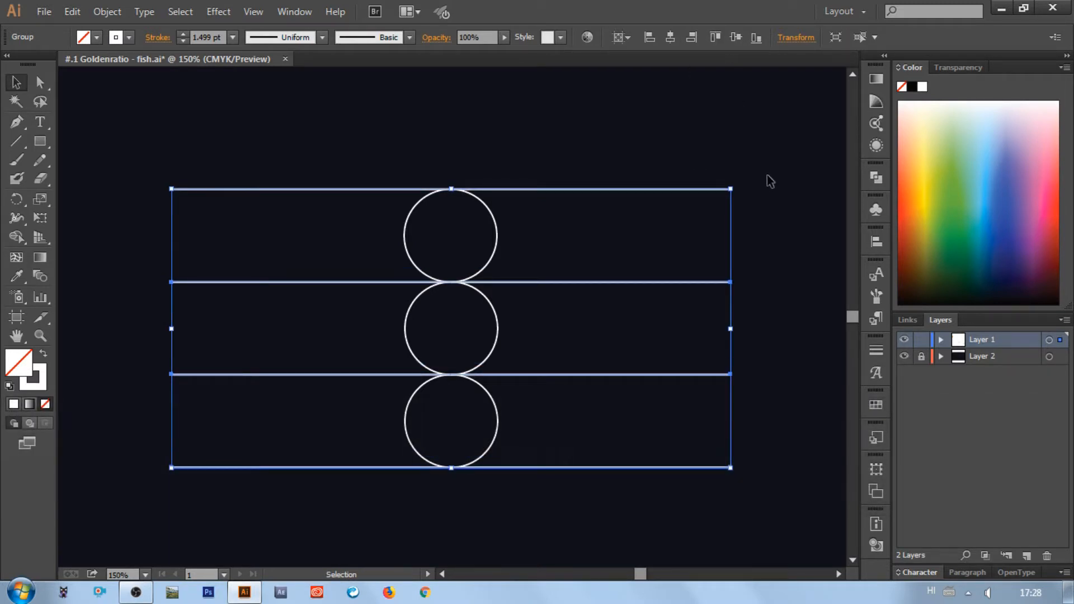
drag(738, 187, 405, 175)
click(719, 261)
Ungroup the three stacked circles in the middle column of the grid.
key(ctrl+minus)
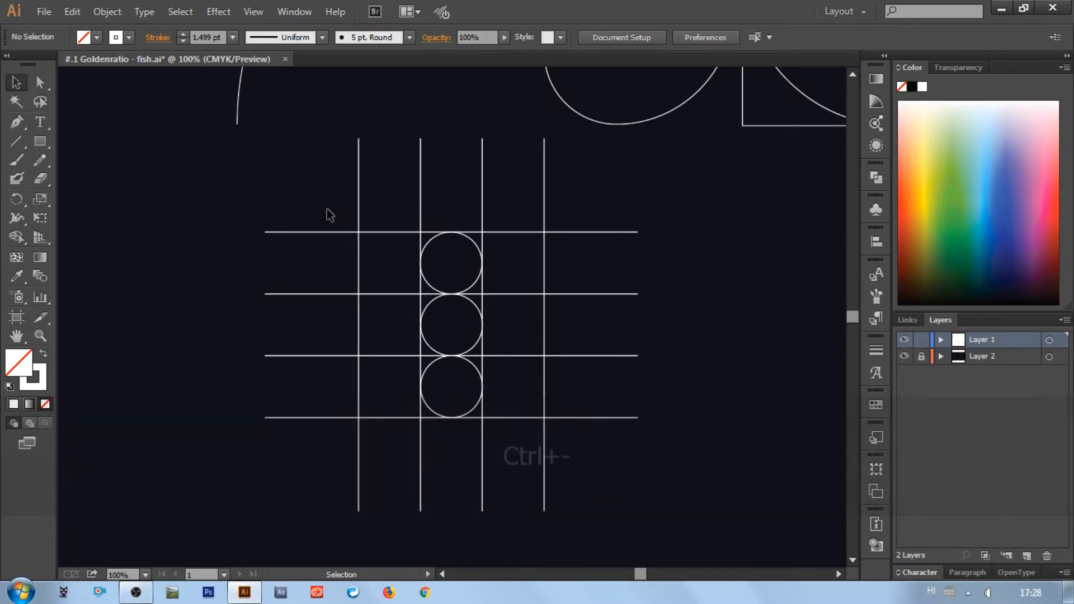
drag(328, 211, 493, 337)
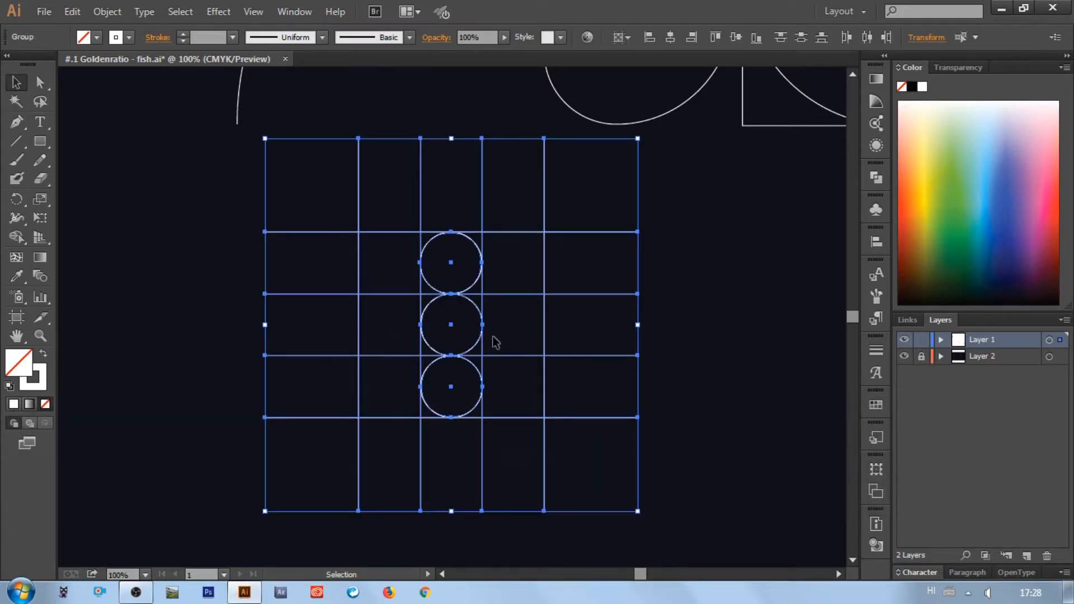
click(502, 336)
right_click(476, 308)
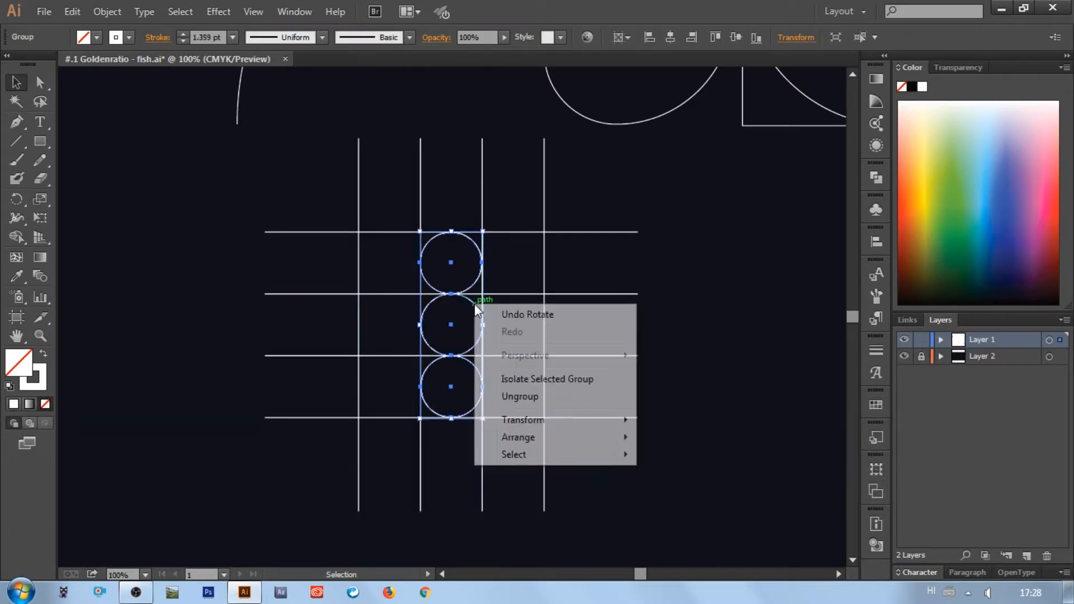
click(512, 396)
click(495, 335)
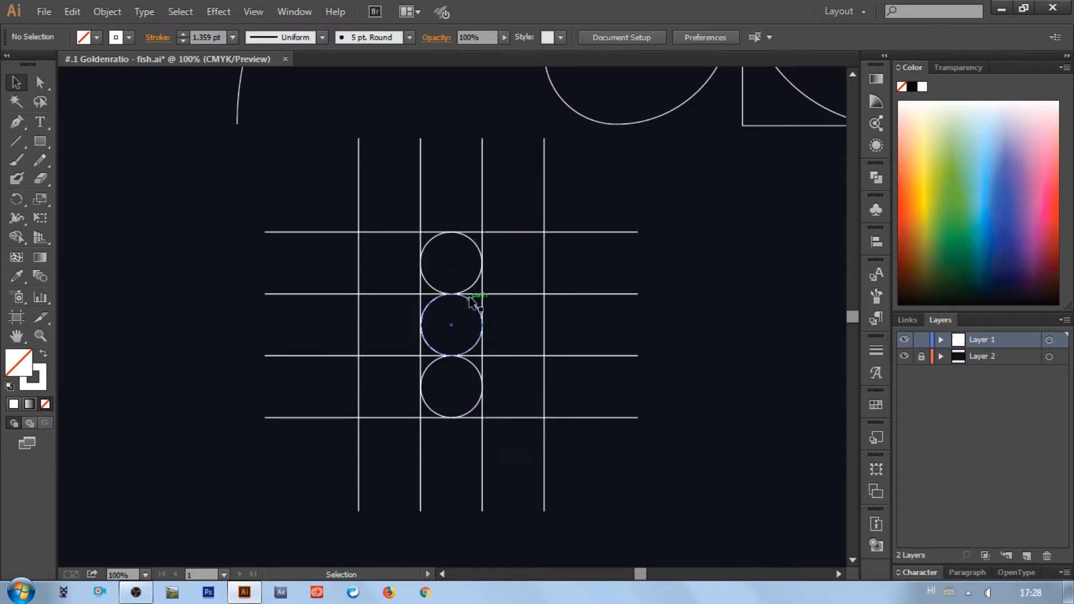
Select the whole grid with its circles and rotate it 45° counterclockwise into a diagonal lattice.
drag(256, 182, 618, 469)
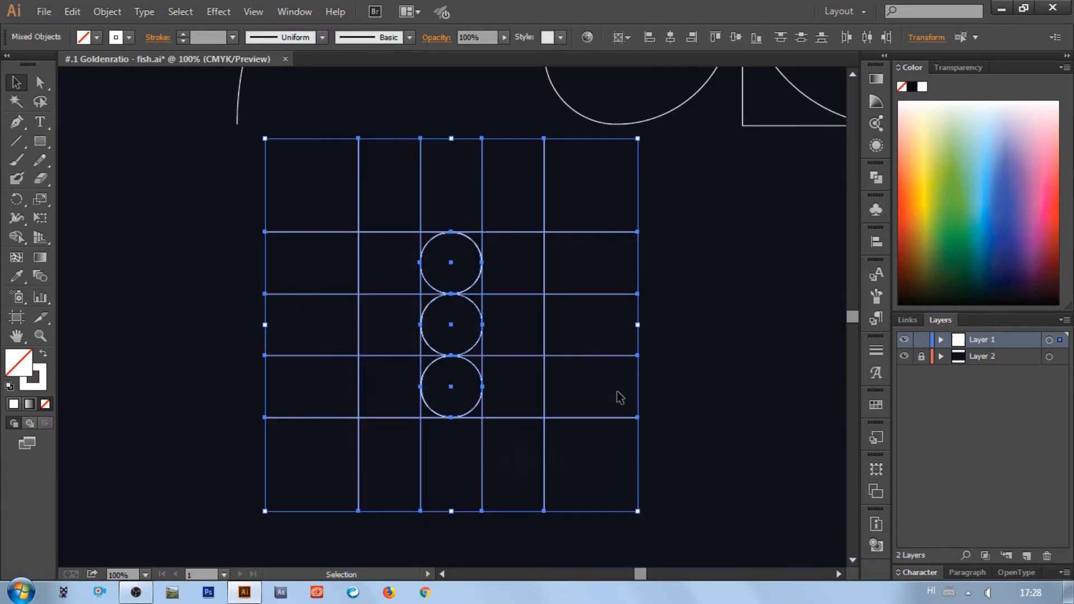
drag(646, 136, 509, 102)
click(707, 303)
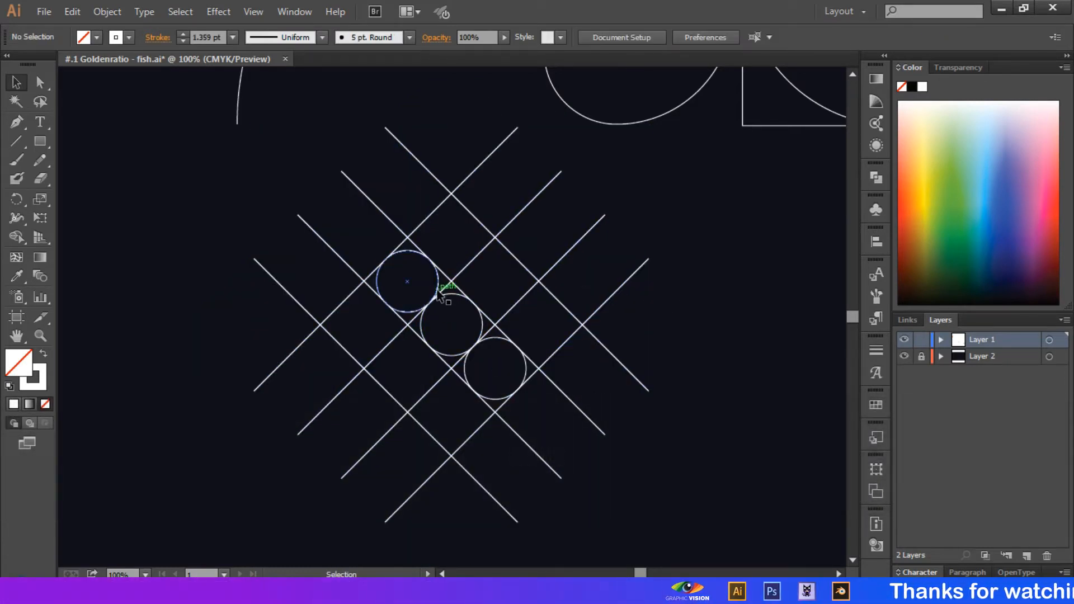
Move the upper-left and center circles into the topmost and bottommost cells of the diagonal grid, keeping the lower-right one.
drag(439, 297, 448, 530)
key(ctrl+equal)
key(ctrl+equal)
key(ctrl+equal)
click(531, 292)
scroll(460, 378, down, 4)
key(ctrl+minus)
key(ctrl+minus)
scroll(418, 255, up, 1)
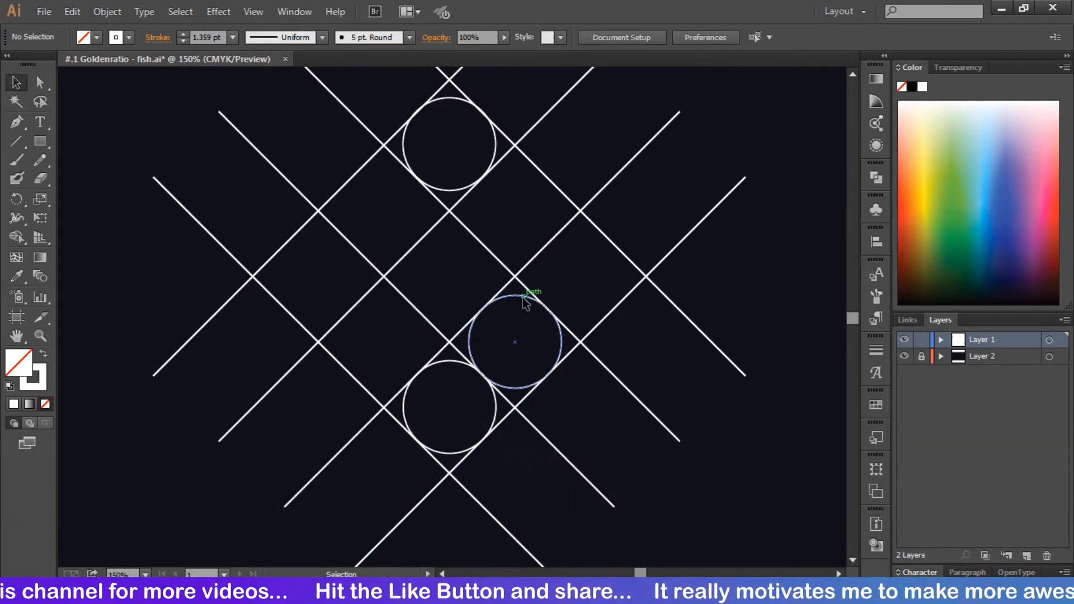
Duplicate the lower-right circle straight up into the cell beside the top circle, fitting it to the diagonal lines.
drag(529, 298, 529, 170)
key(ctrl+equal)
key(ctrl+equal)
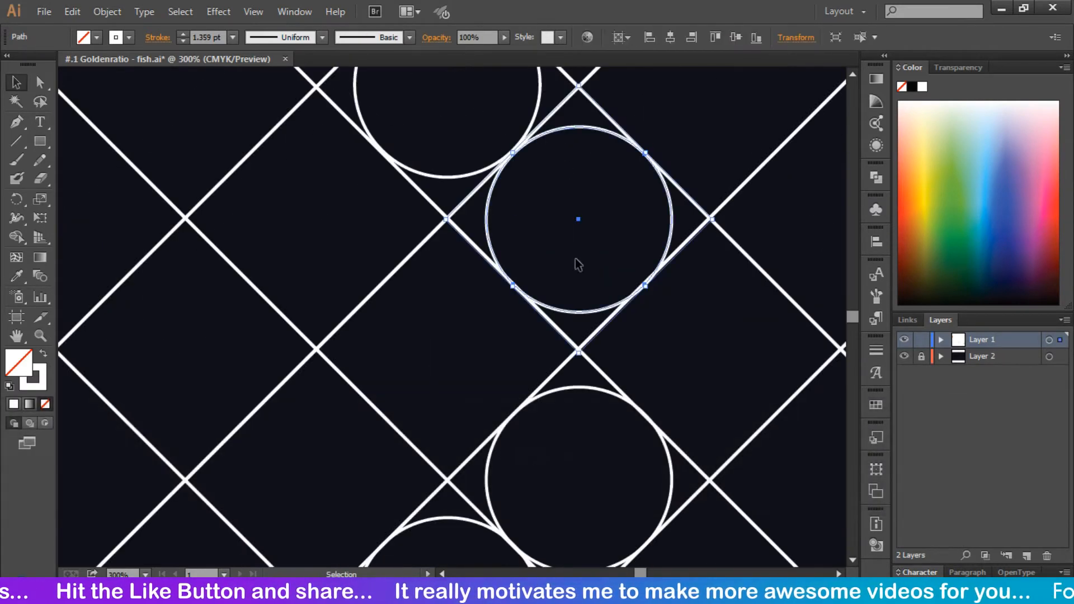
drag(582, 316, 579, 315)
click(667, 357)
key(ctrl+0)
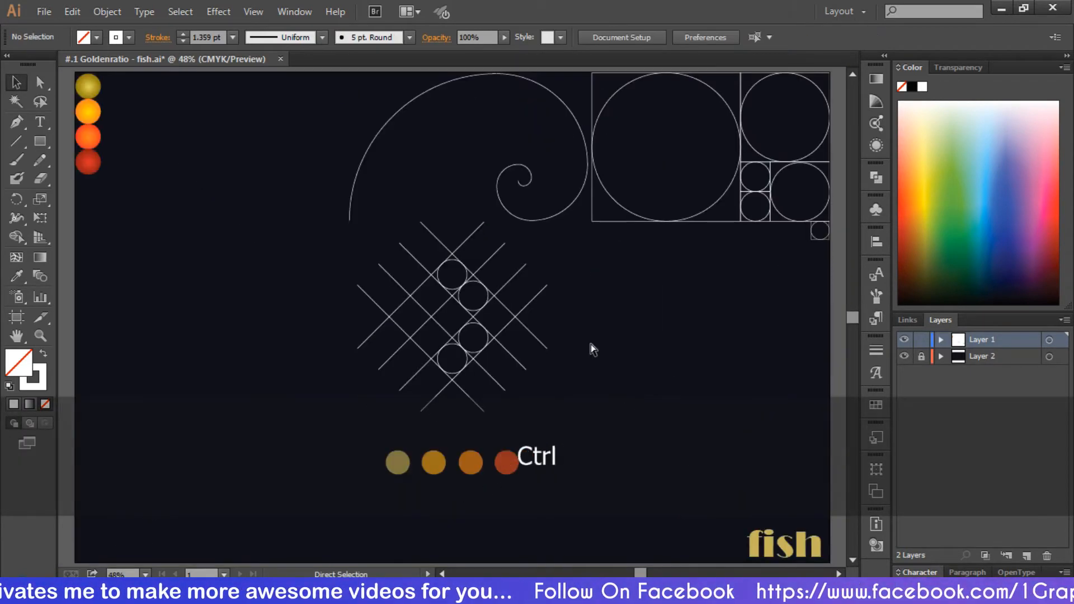
Draw a short horizontal line left of the diagonal grid and center it on the artboard horizontally and vertically.
key(ctrl+equal)
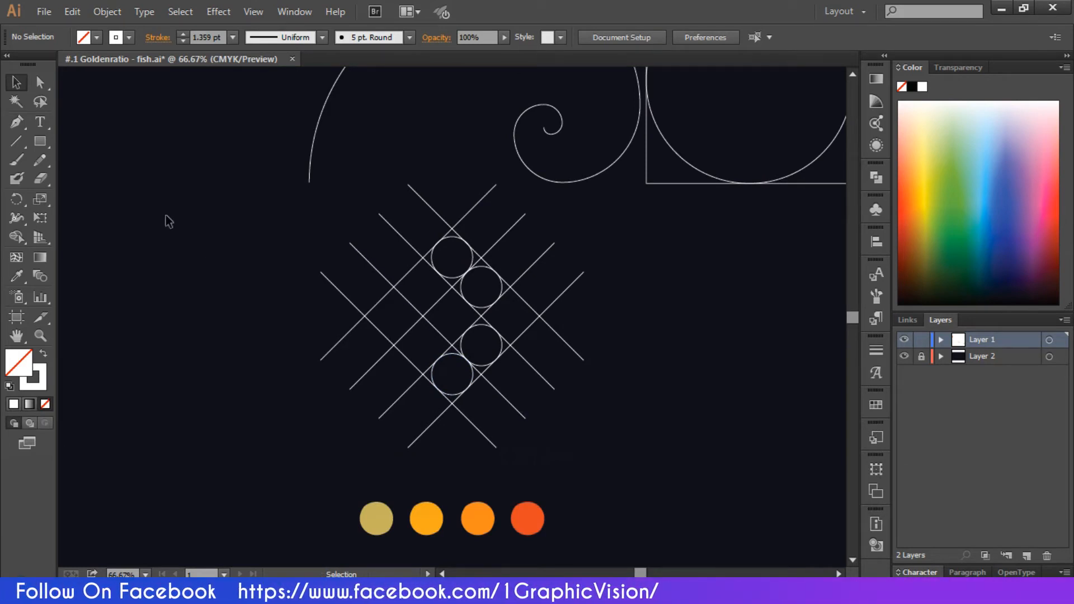
click(16, 140)
drag(164, 237, 265, 237)
key(v)
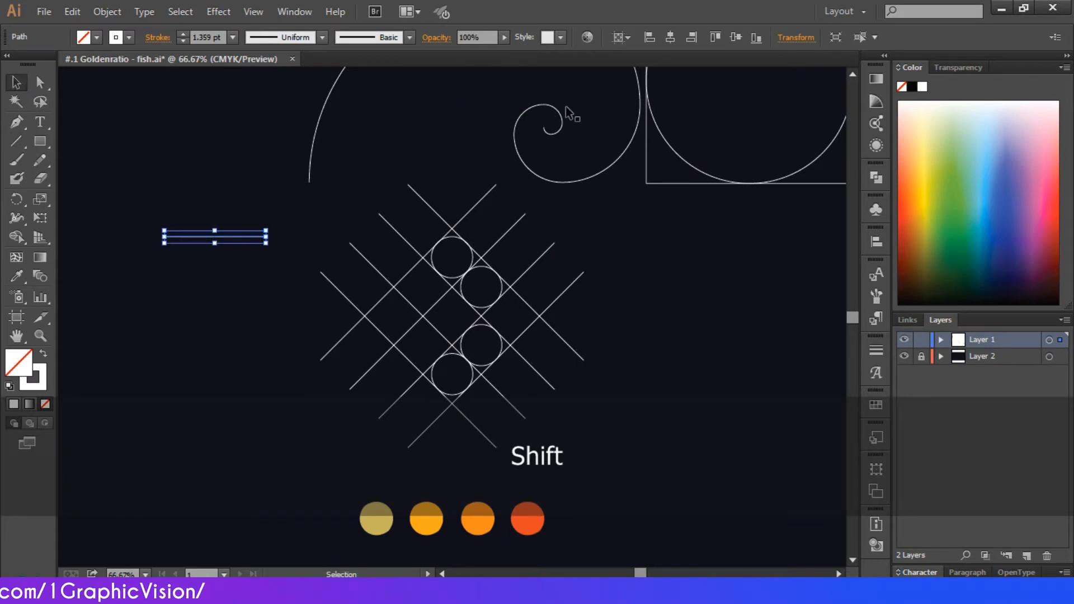
click(670, 37)
click(736, 37)
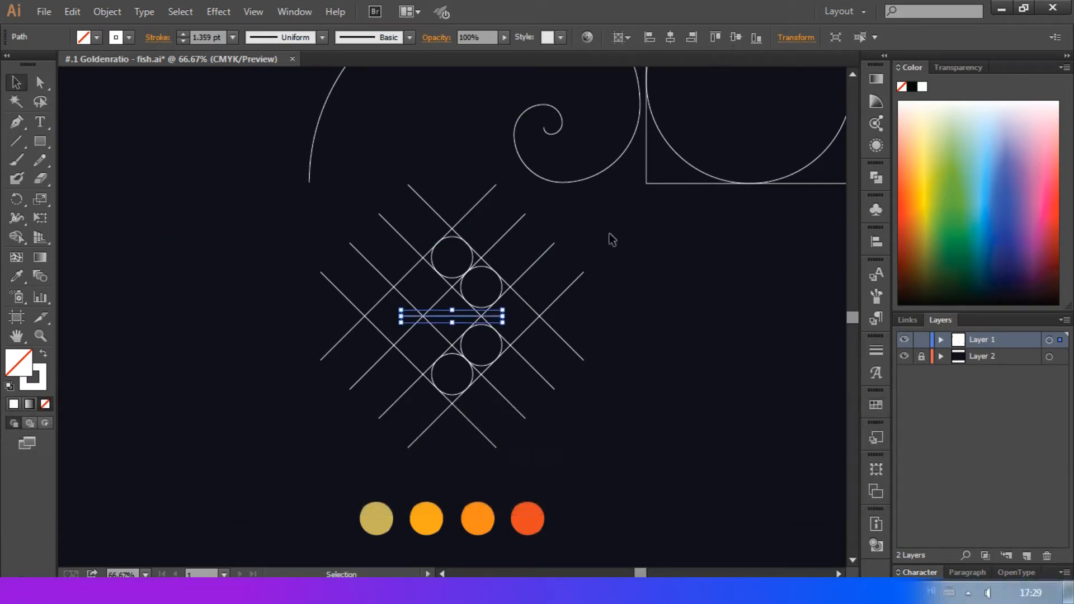
Place the short horizontal line and a copy of it tangent to the top circle's upper edge and the bottom circle's lower edge.
click(613, 237)
drag(478, 312, 503, 399)
click(486, 228)
click(594, 412)
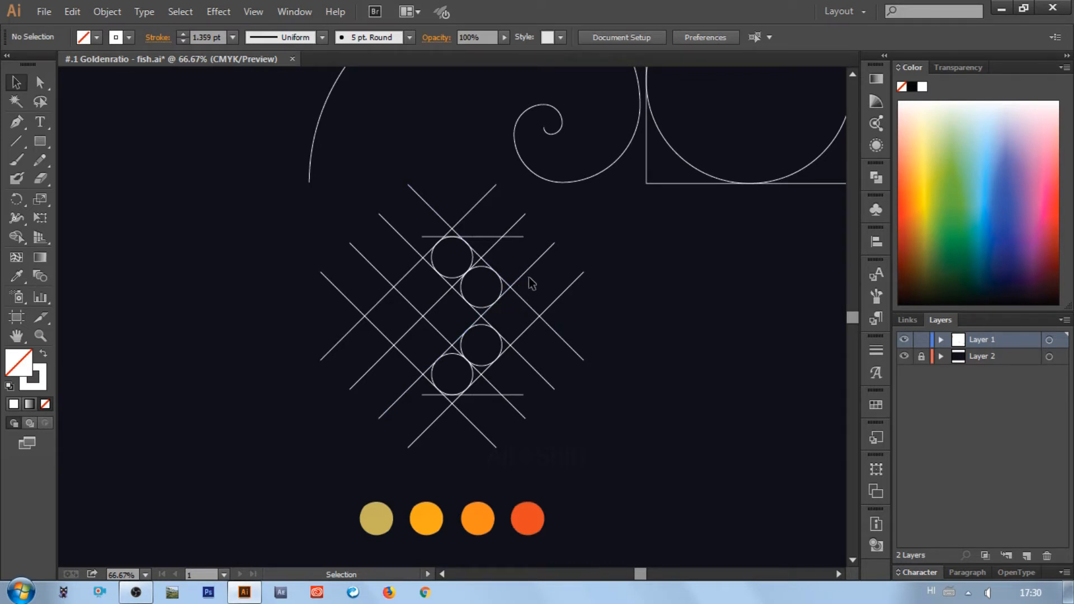
Ungroup both sets of parallel diagonal lines that form the grid.
click(529, 306)
right_click(529, 308)
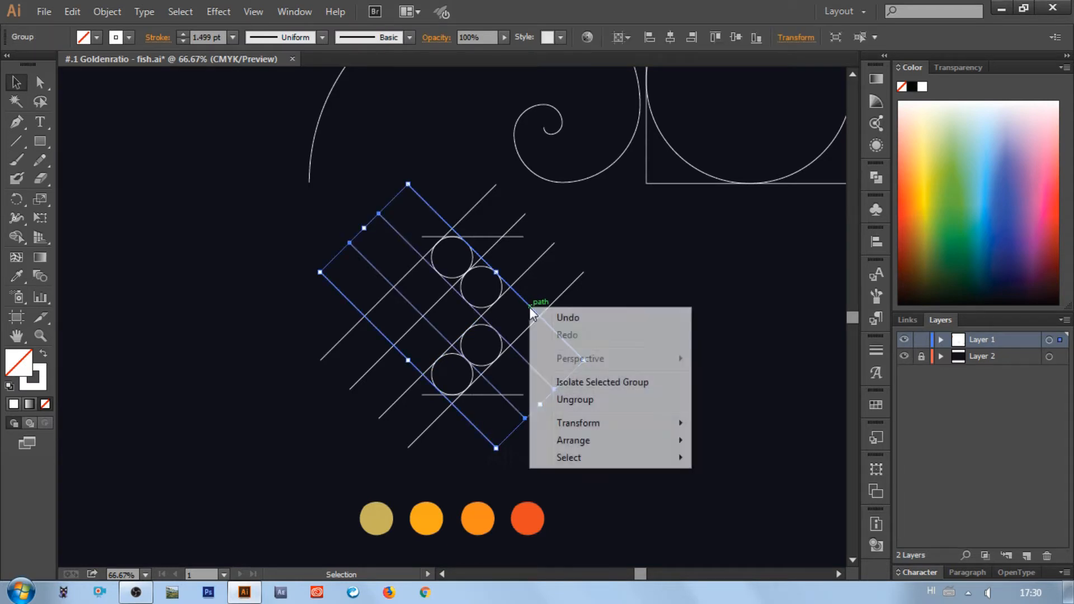
click(582, 398)
right_click(529, 333)
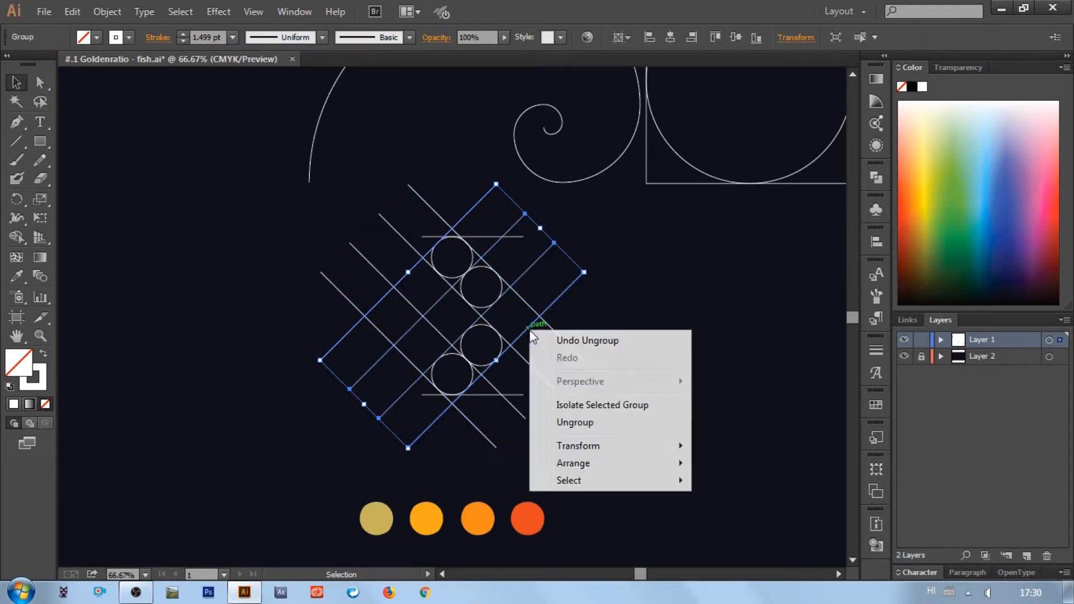
click(583, 422)
click(585, 354)
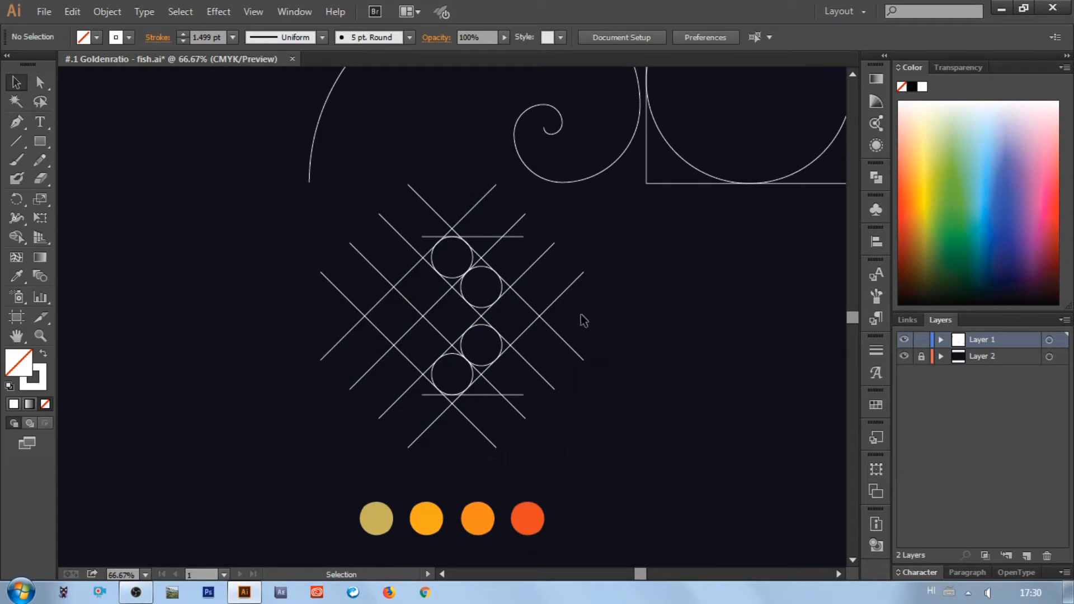
click(531, 325)
key(Delete)
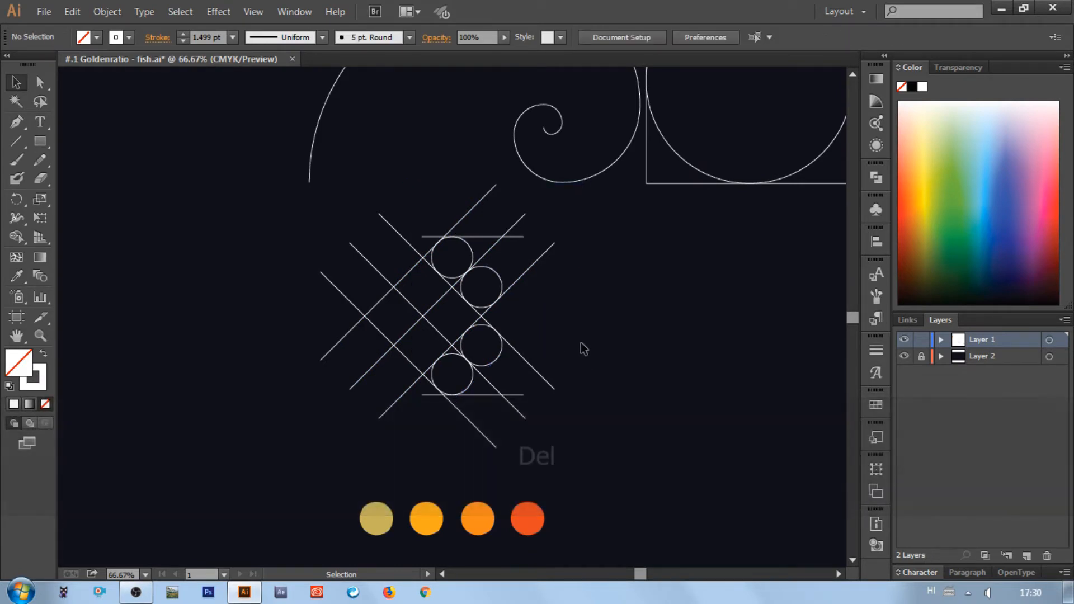
key(ctrl+z)
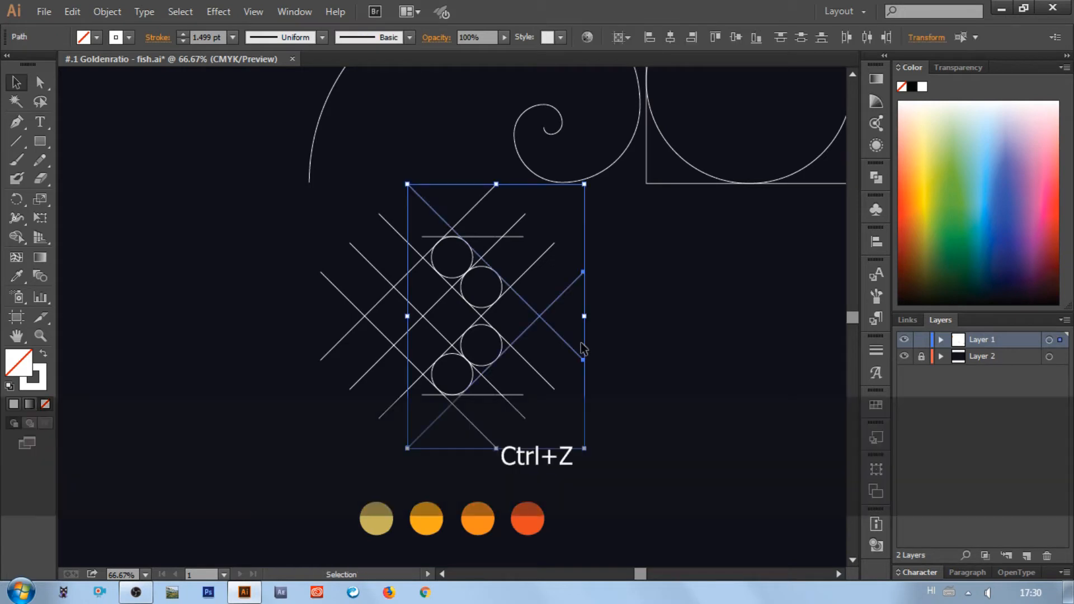
click(582, 347)
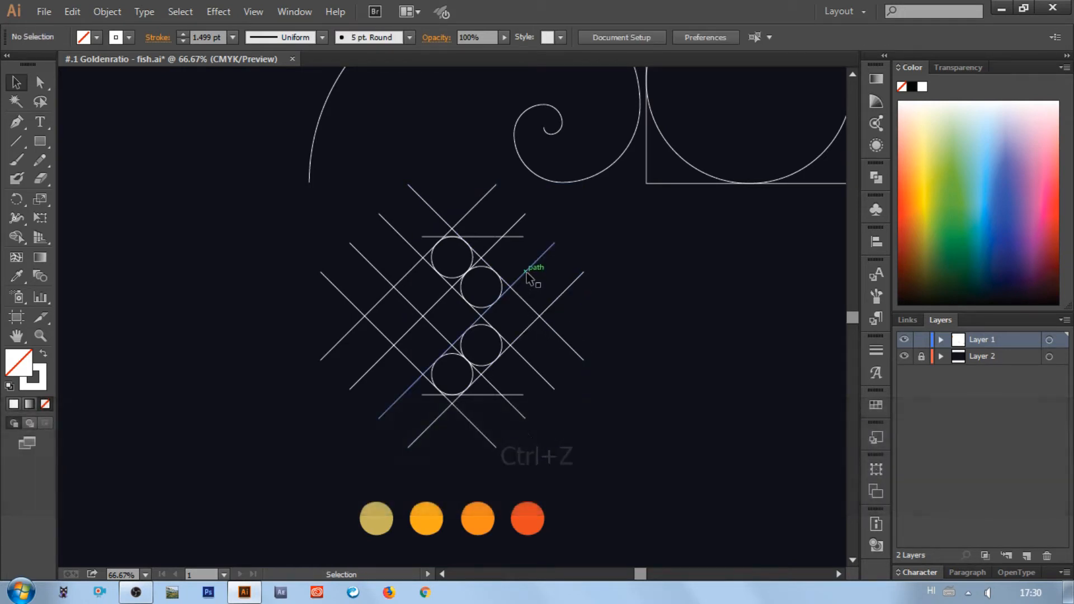
Delete the outermost diagonal line on the grid's right side in each of the two directions.
key(ctrl)
drag(536, 330, 539, 332)
key(Delete)
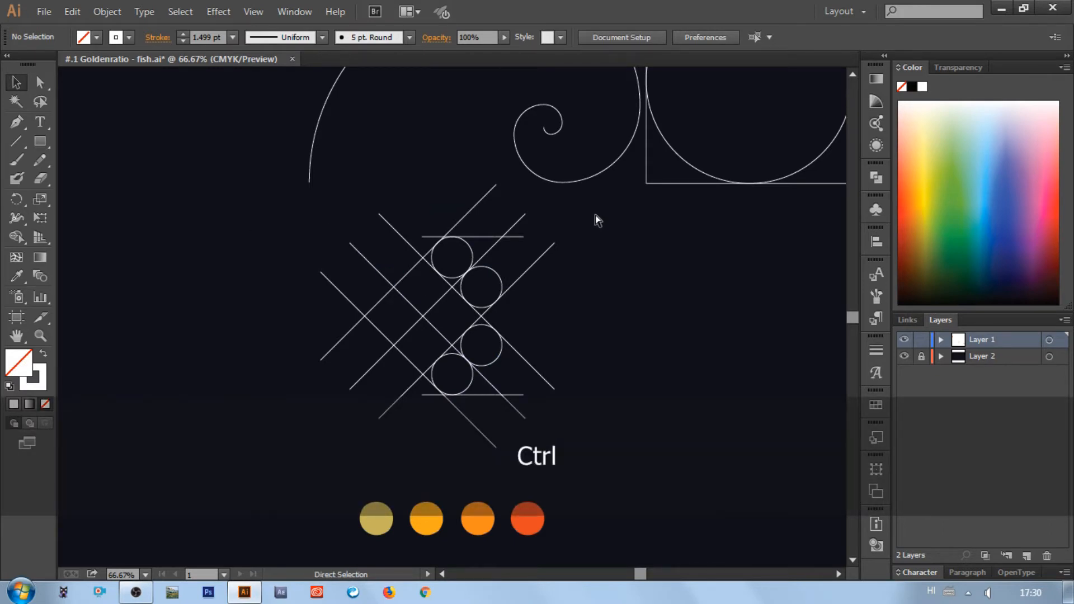
Try a copy of the medium circle from the golden-ratio squares beside the grid's right side, and remove it.
key(ctrl+minus)
key(ctrl+0)
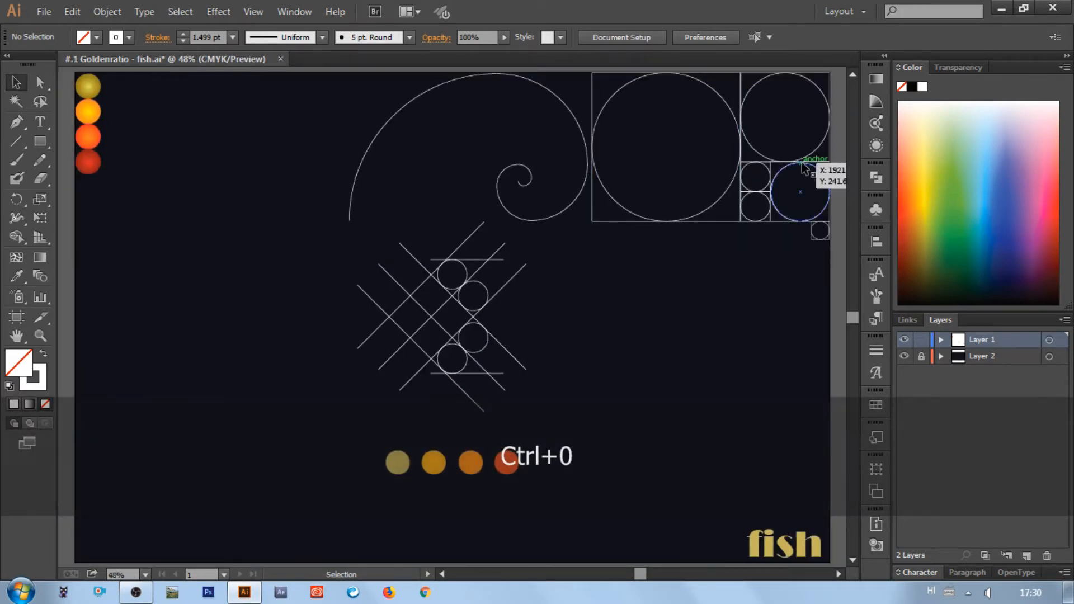
click(820, 177)
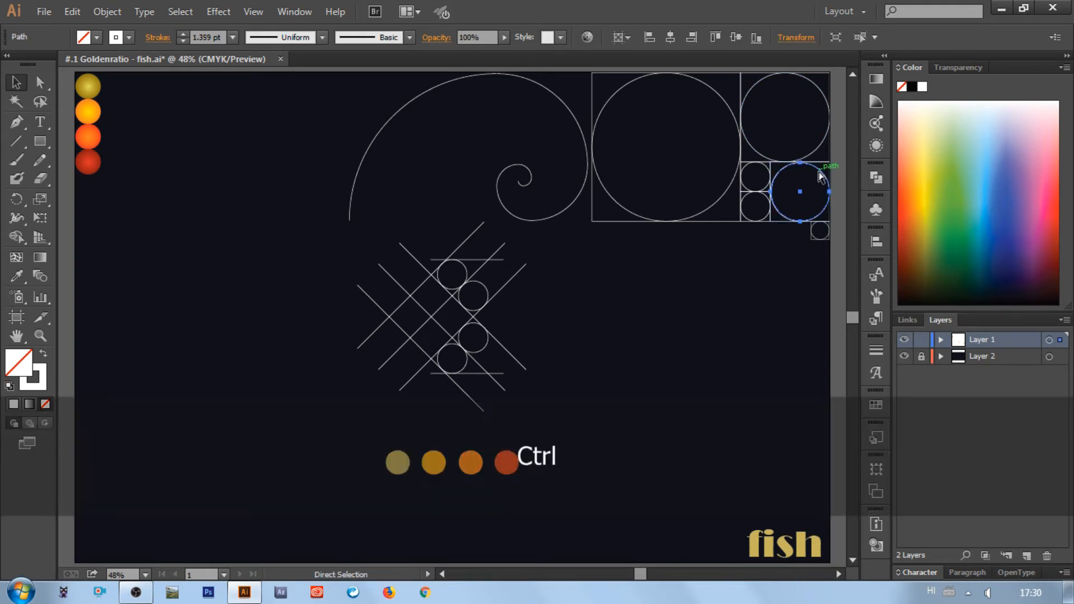
key(ctrl+c)
key(ctrl+v)
key(ctrl+equal)
key(ctrl+equal)
key(ctrl+equal)
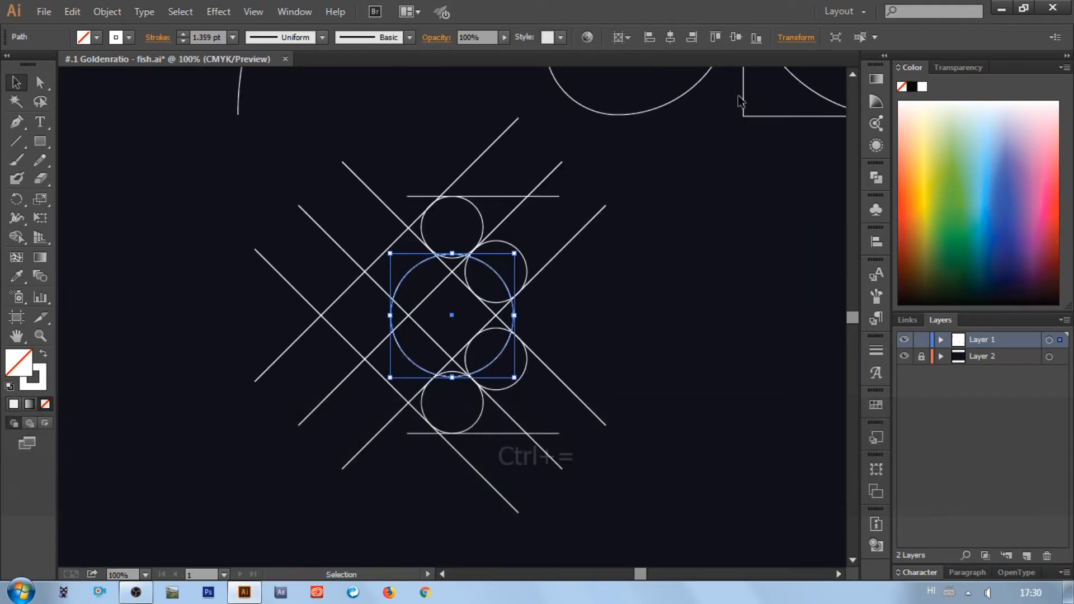
click(689, 313)
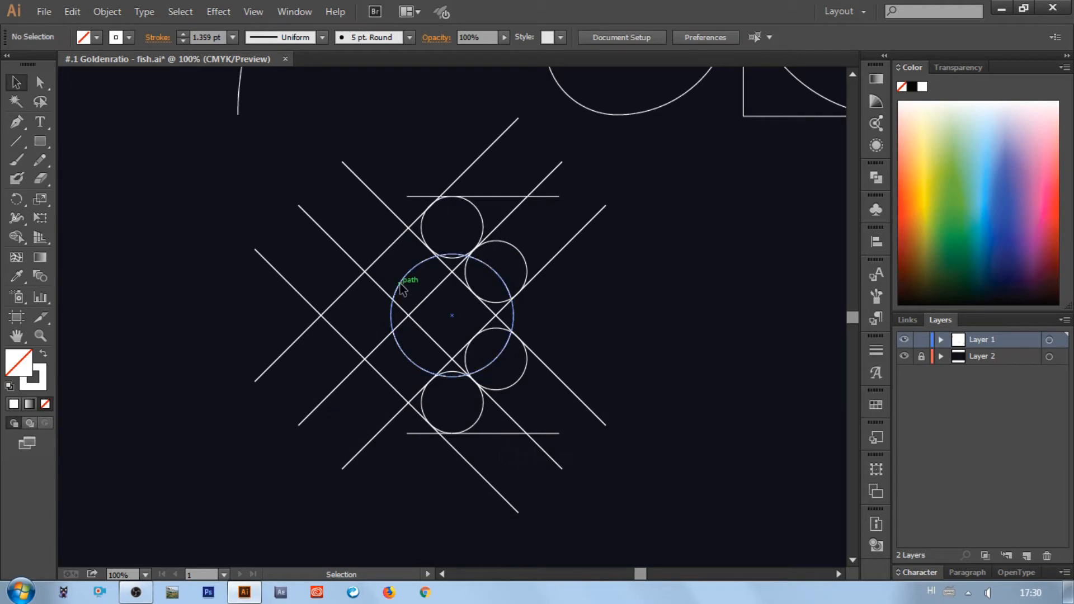
drag(402, 289, 598, 300)
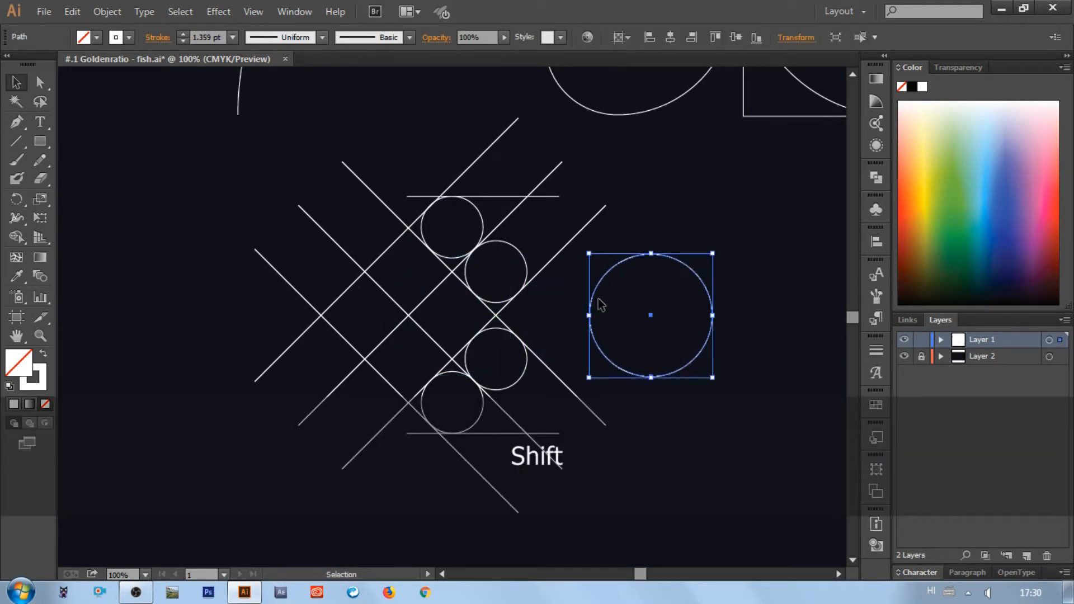
key(ctrl+0)
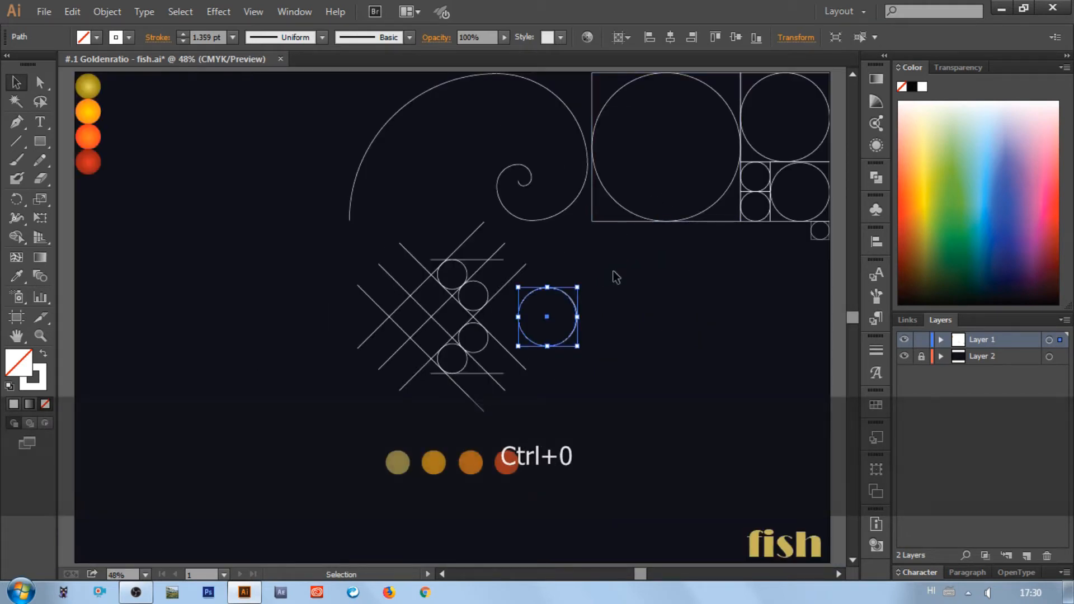
key(Delete)
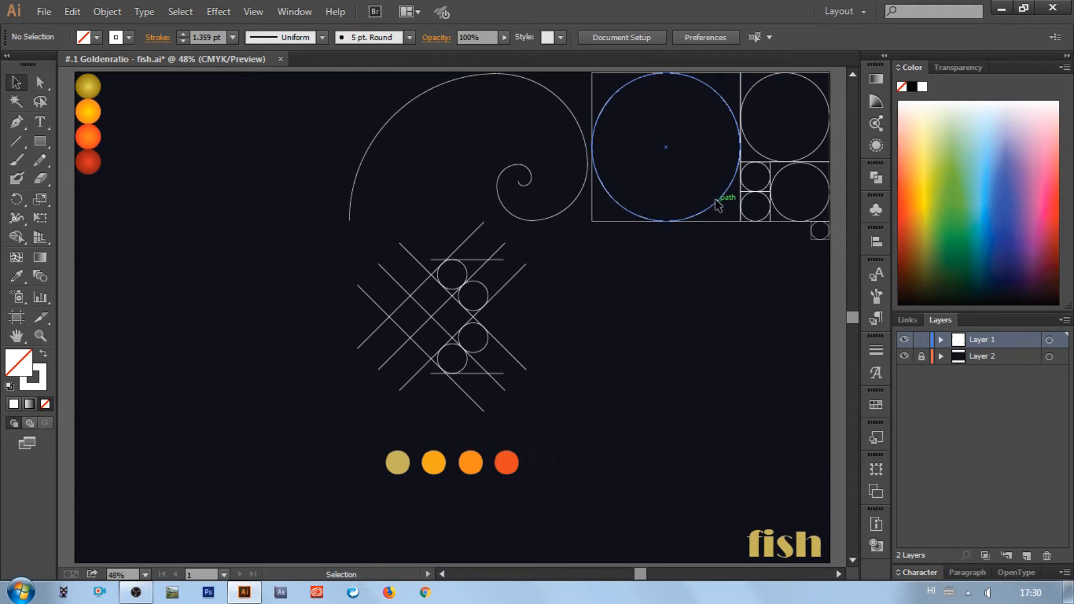
Paste a copy of the largest golden-ratio circle and move it horizontally to the right side of the diagonal grid.
key(ctrl+v)
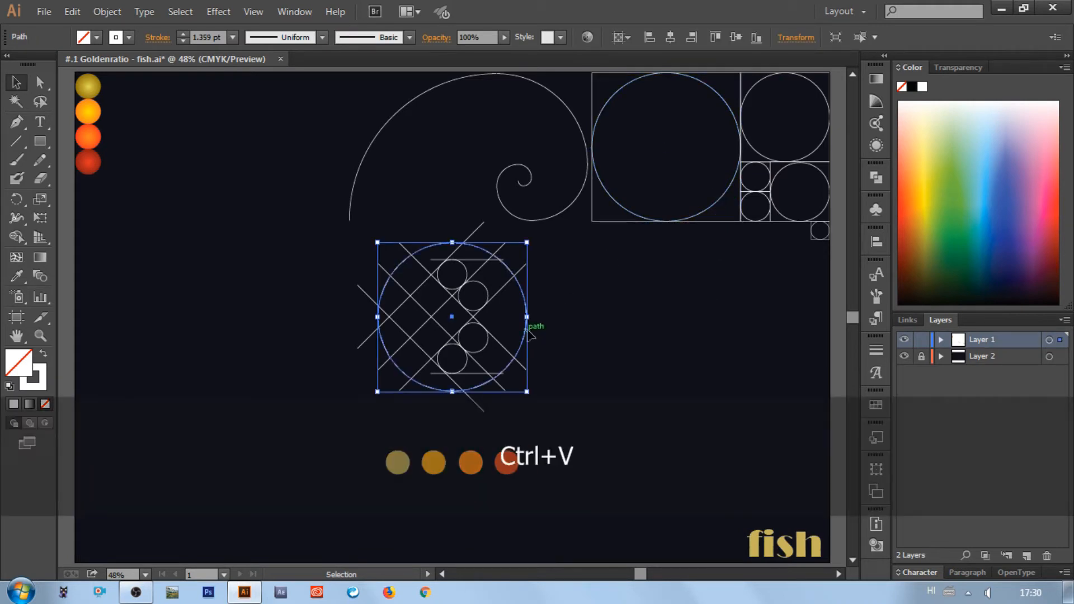
drag(530, 333, 652, 352)
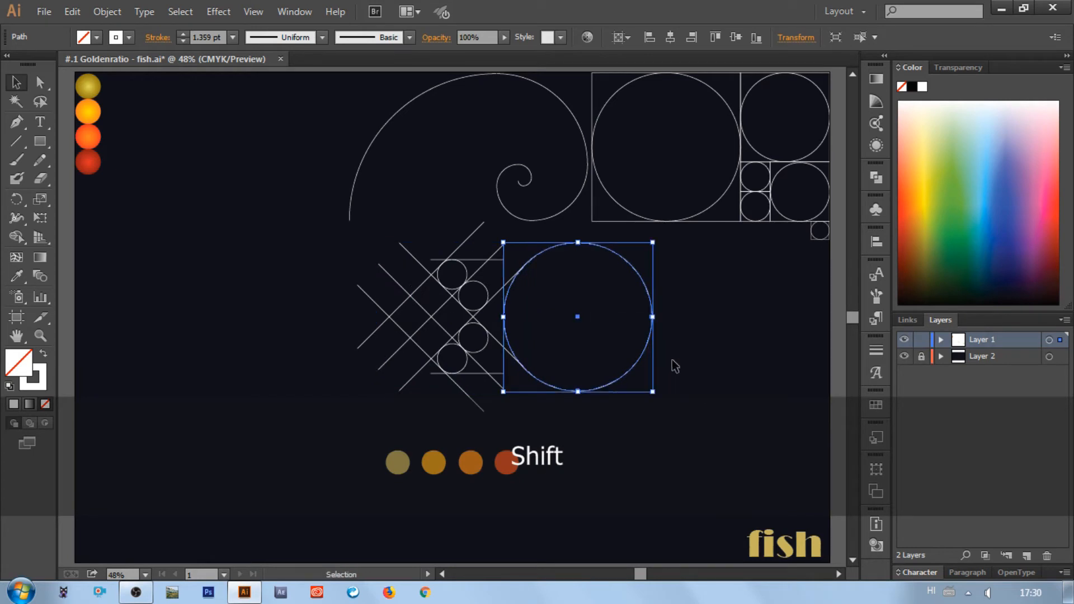
click(723, 402)
key(ctrl+=)
key(ctrl+=)
key(ctrl+=)
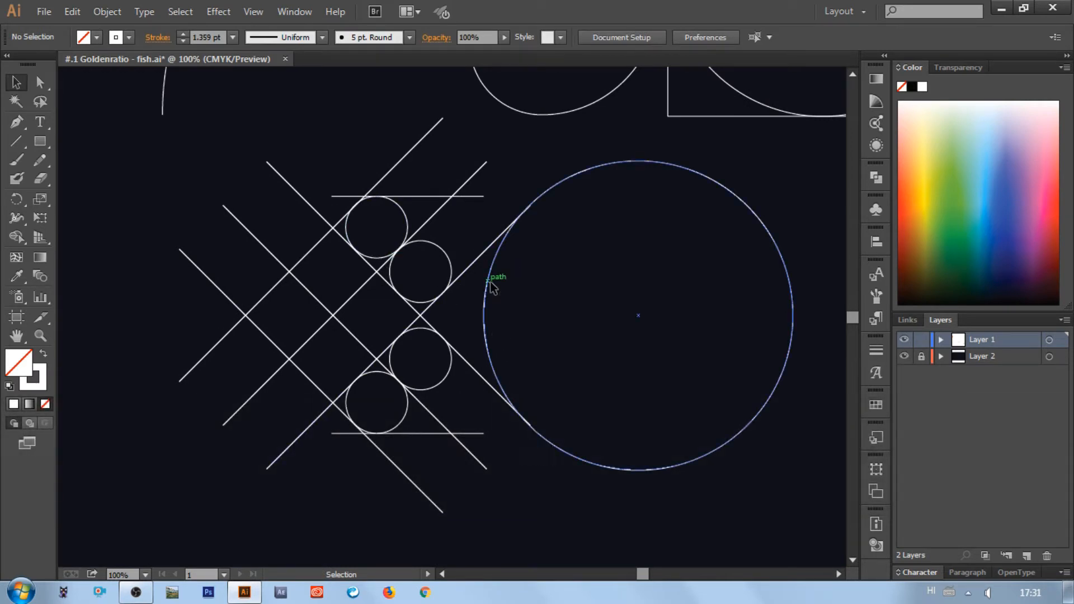
Fine-tune the large circle horizontally until it is tangent to the two crossing diagonals right of the small circles.
drag(491, 283, 485, 287)
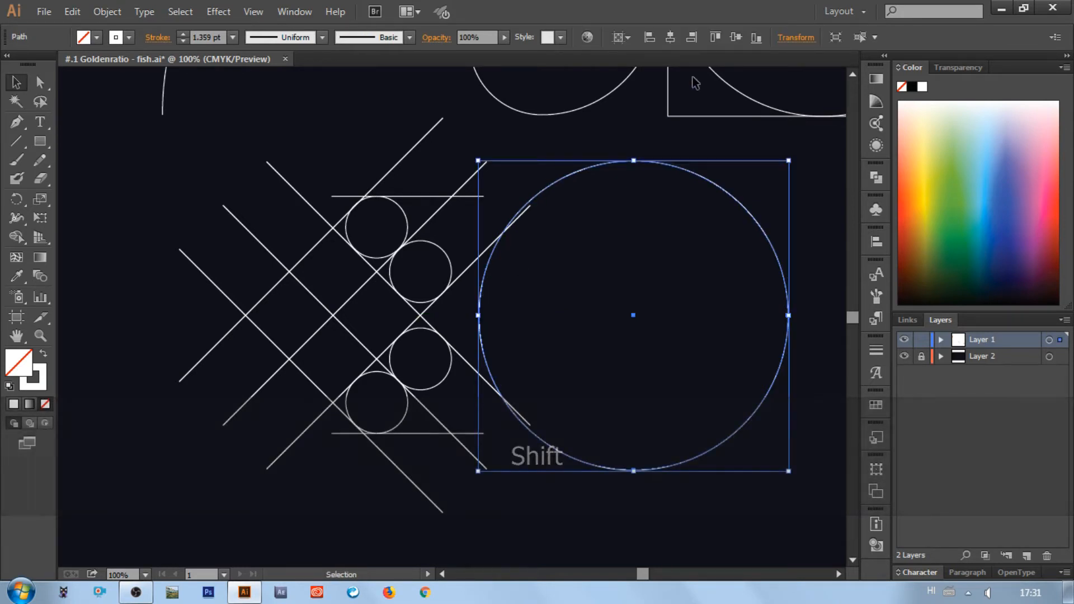
click(595, 264)
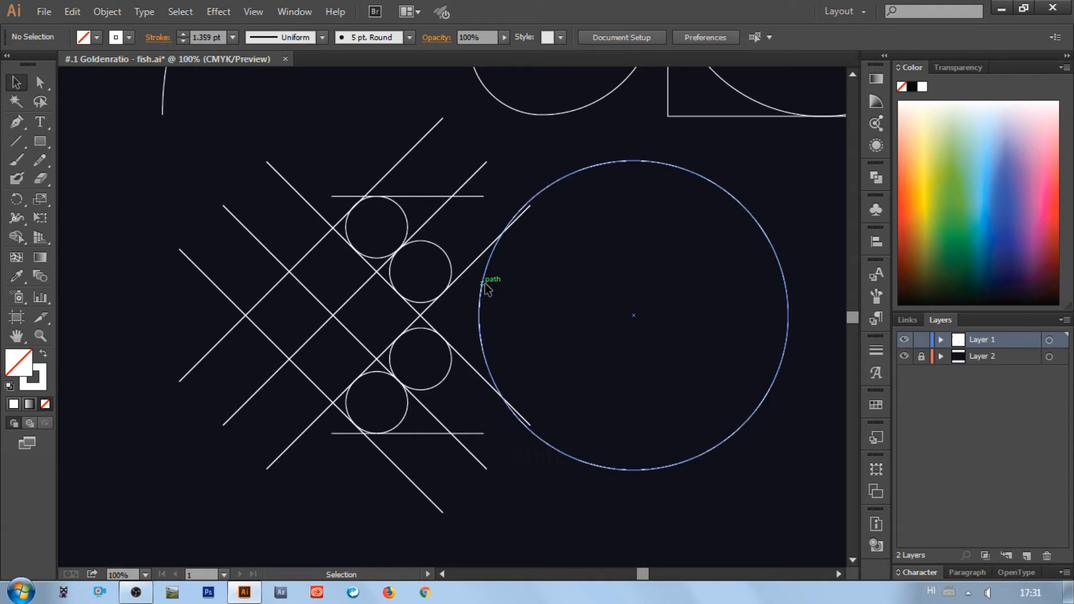
drag(485, 285, 492, 289)
drag(491, 290, 489, 289)
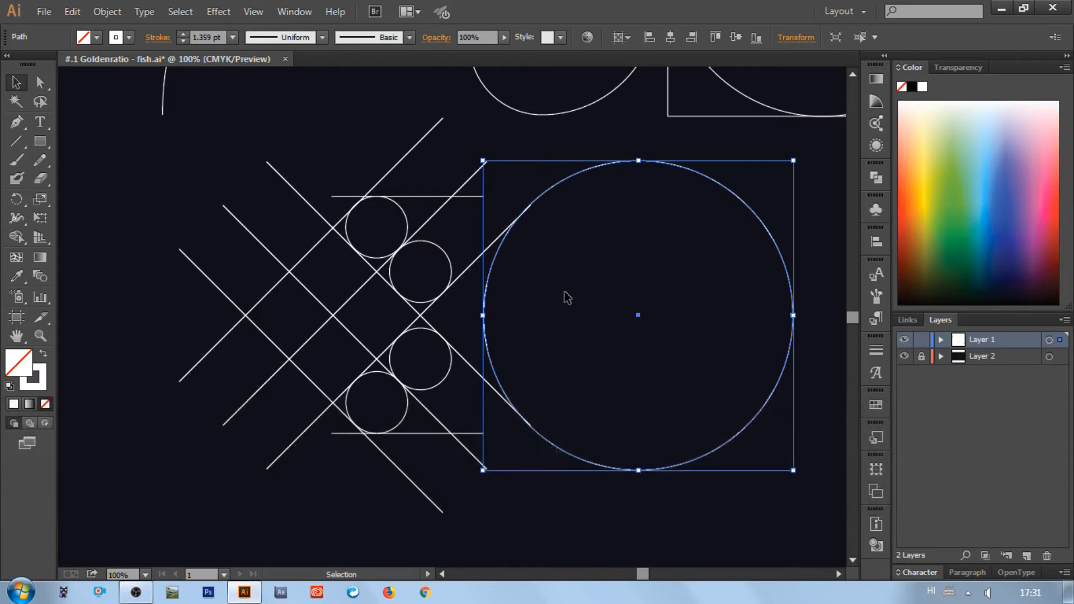
click(568, 296)
key(ctrl+0)
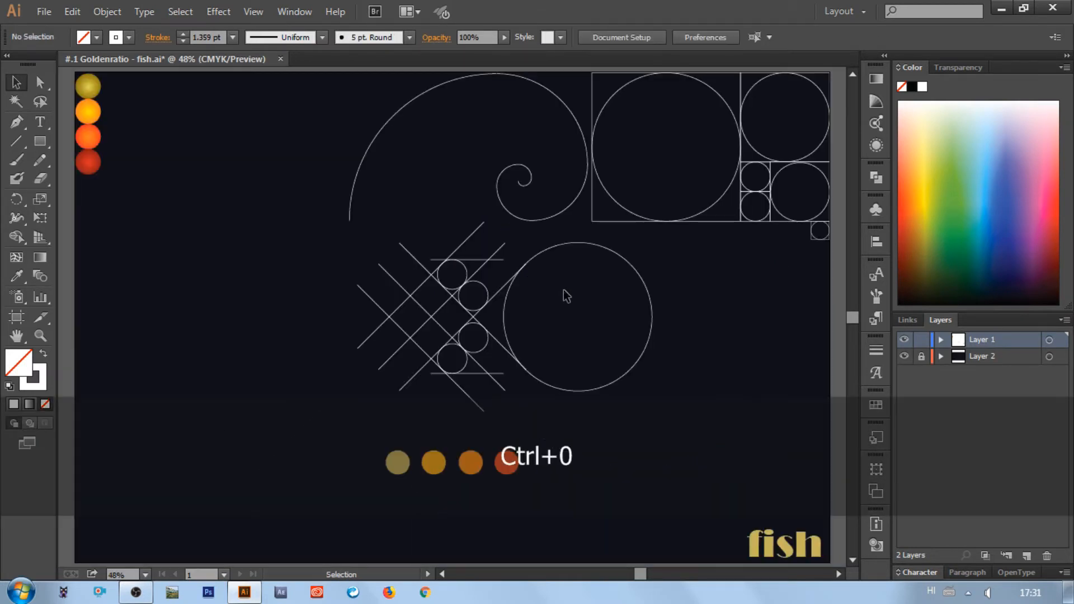
drag(331, 260, 554, 399)
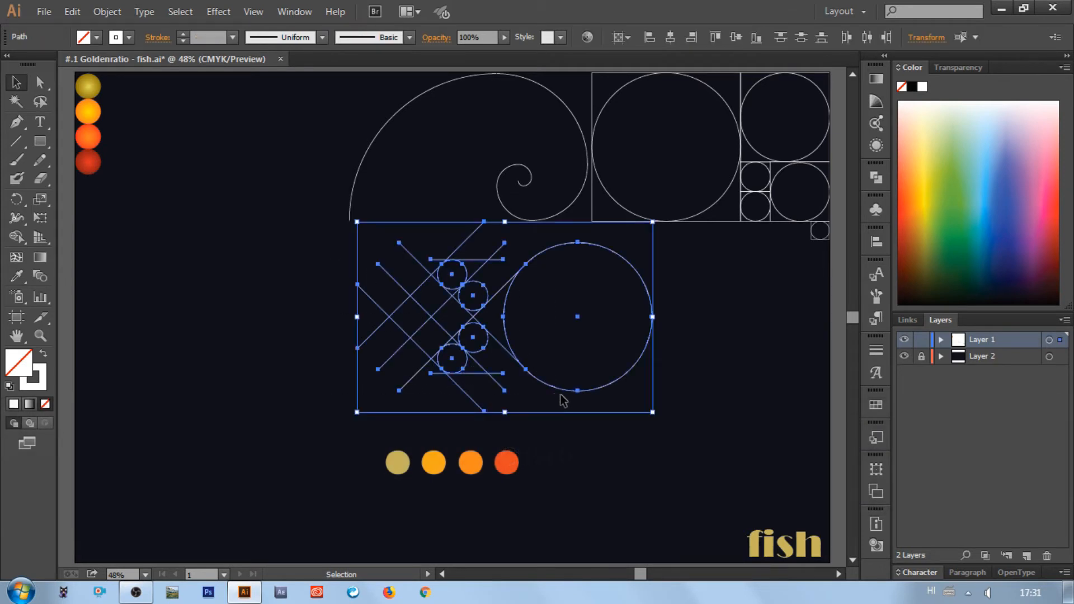
click(562, 404)
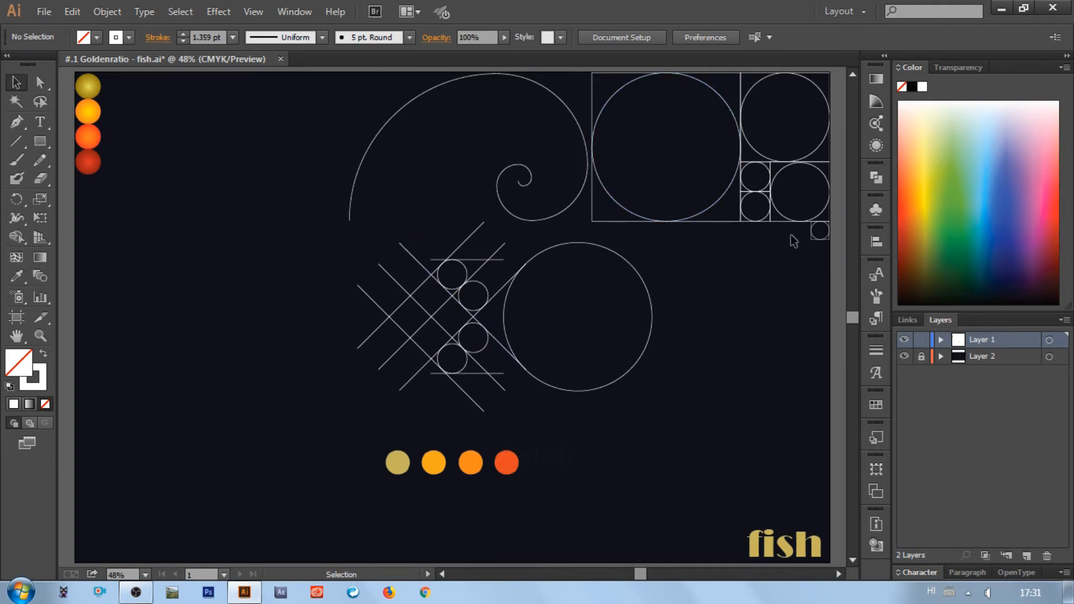
Copy the smallest circle below the golden-ratio squares and place it in the middle-left cell of the diagonal grid.
click(819, 235)
key(ctrl+c)
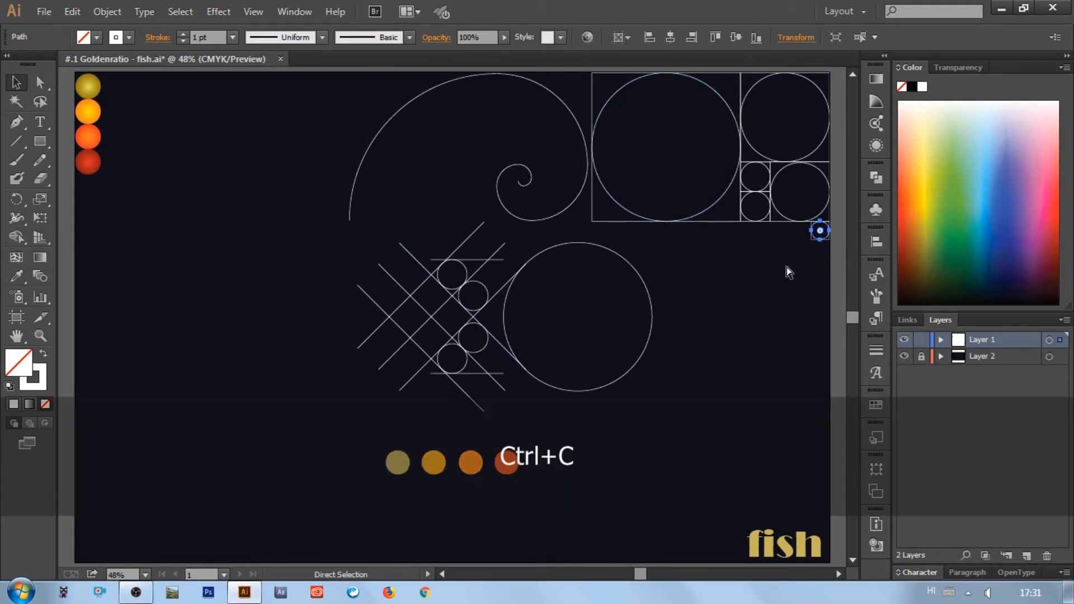
key(ctrl+v)
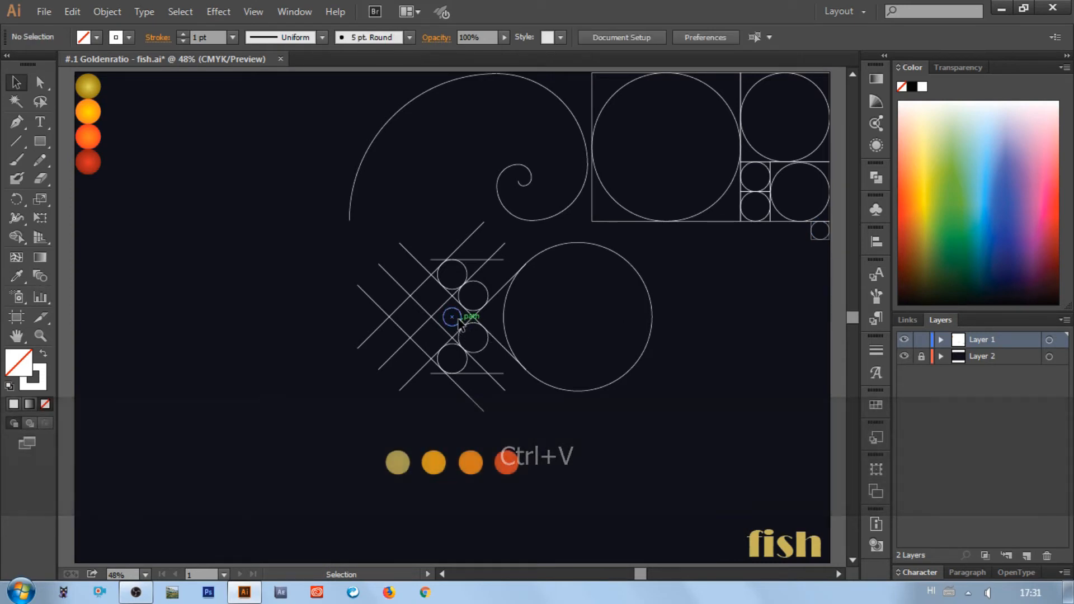
drag(458, 327, 417, 329)
click(364, 381)
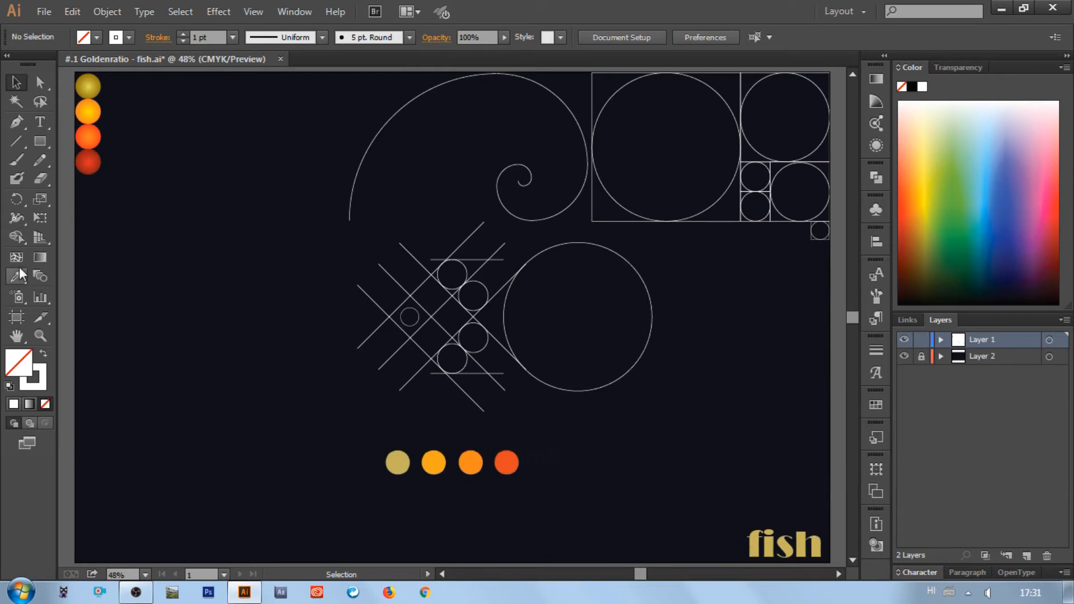
Select all the construction lines and circles and convert them into a Live Paint group with the Live Paint Bucket.
click(15, 233)
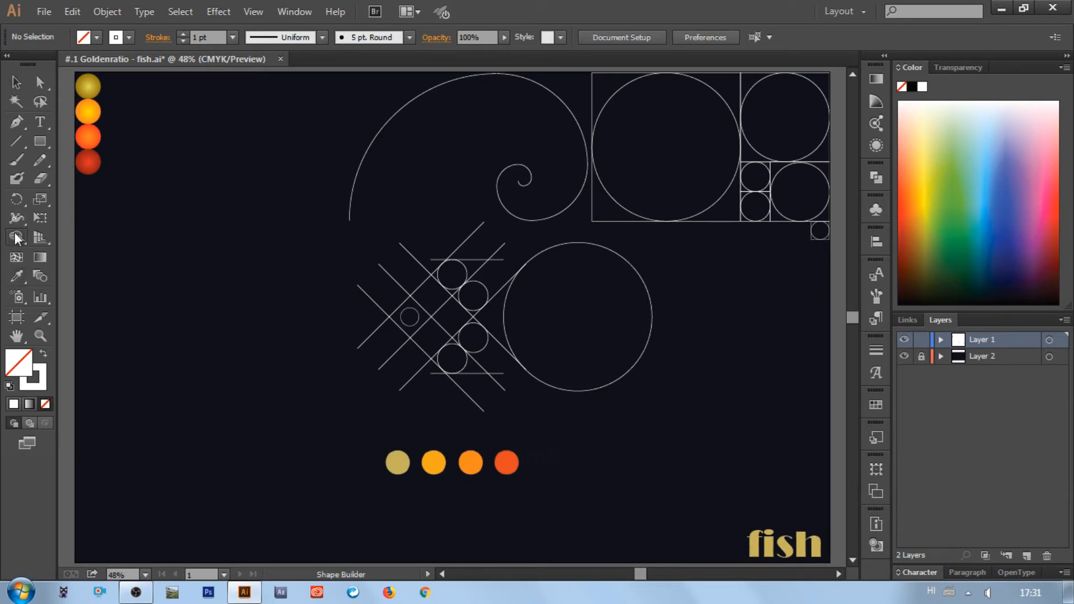
click(14, 233)
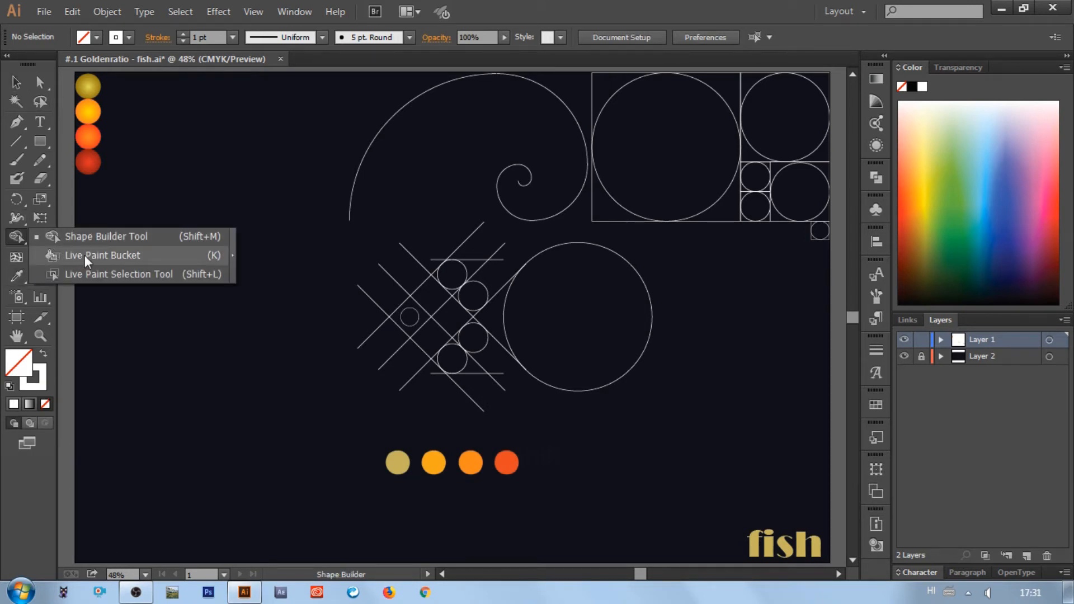
click(105, 256)
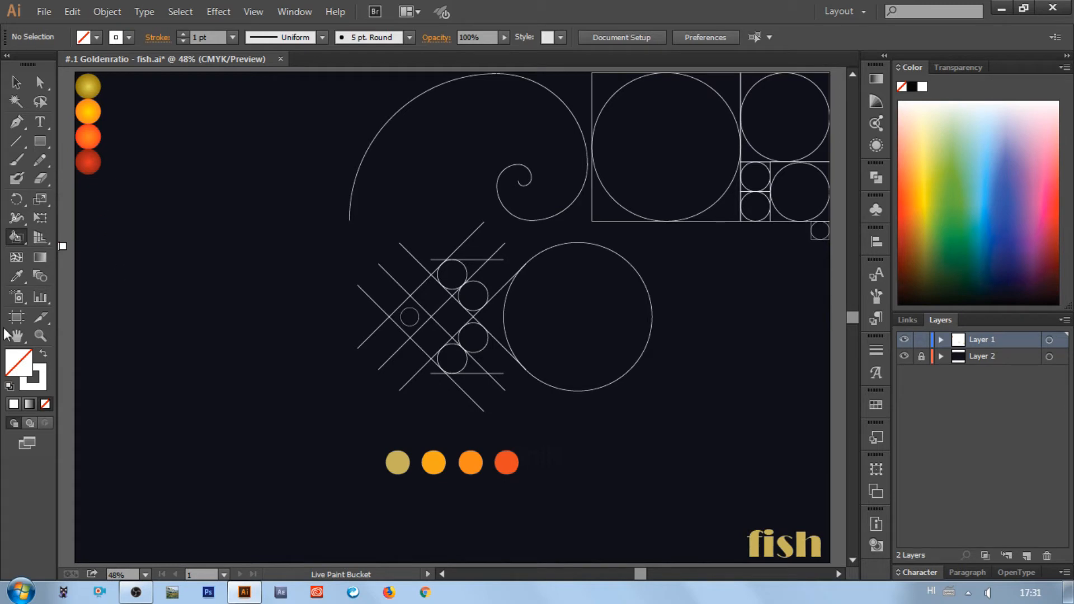
click(12, 281)
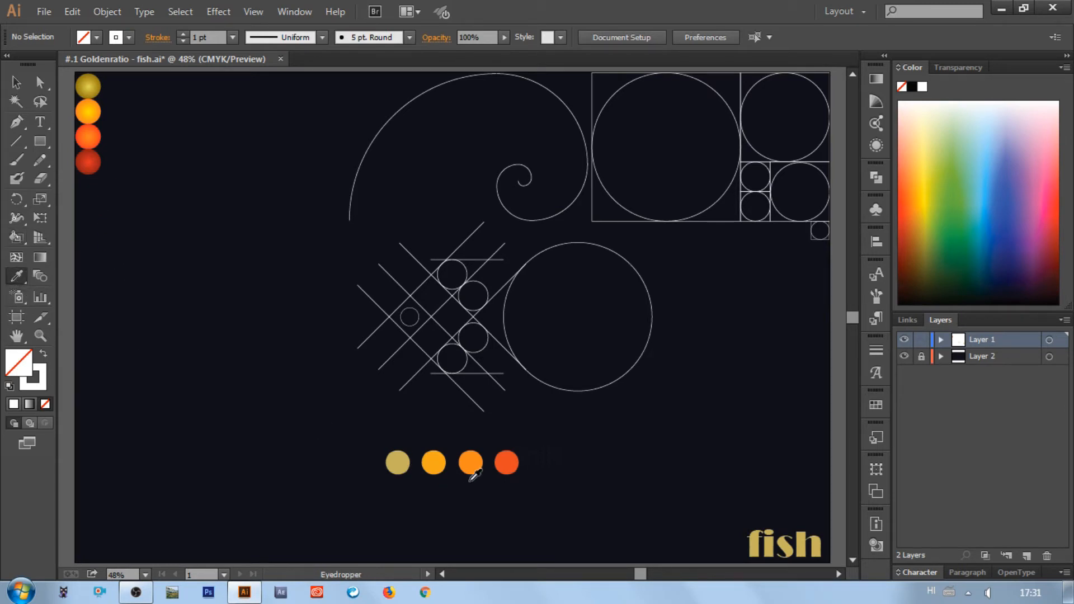
ctrl+click(398, 463)
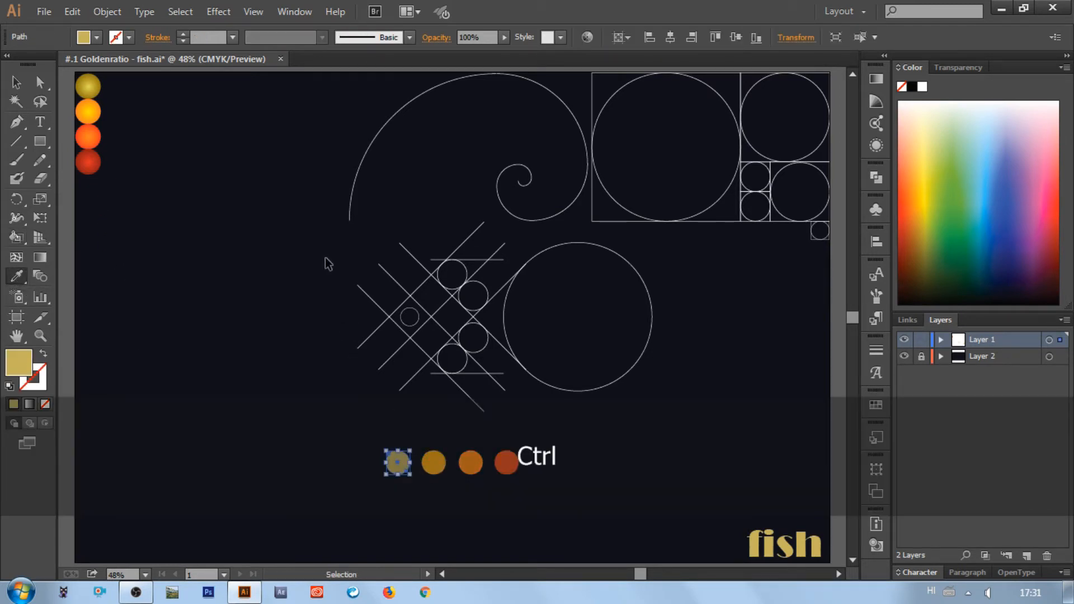
drag(326, 258, 622, 421)
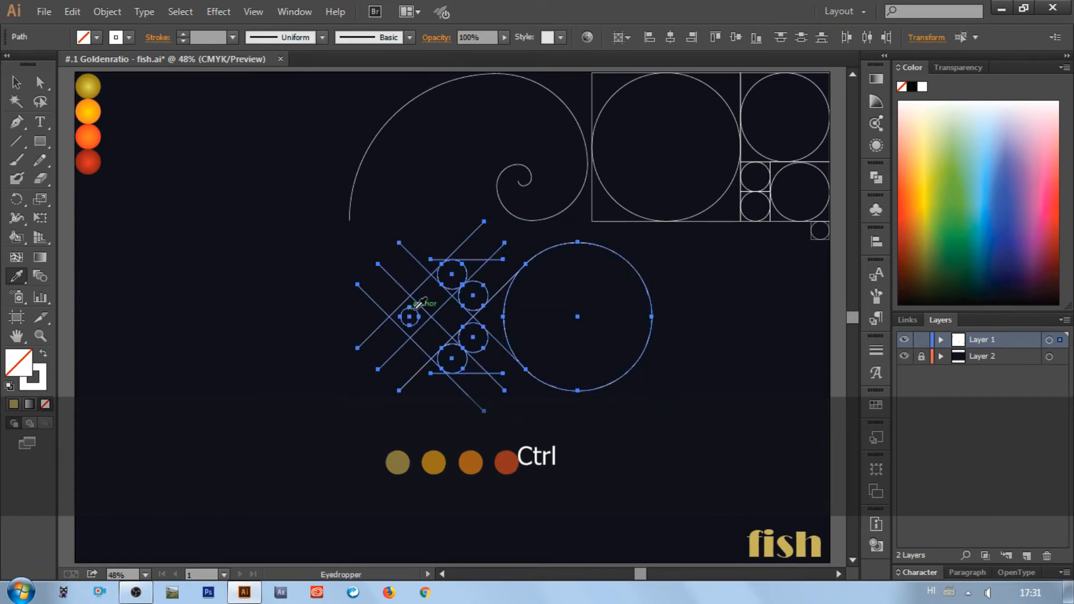
mouse_move(322, 245)
mouse_down()
mouse_move(566, 379)
mouse_move(654, 413)
mouse_up()
click(16, 237)
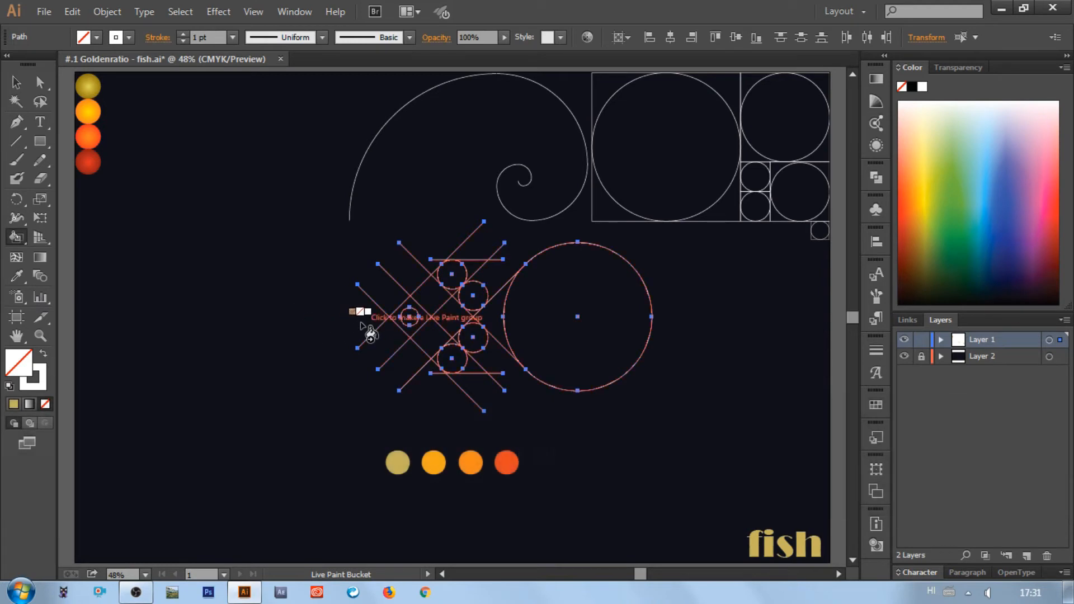
click(435, 324)
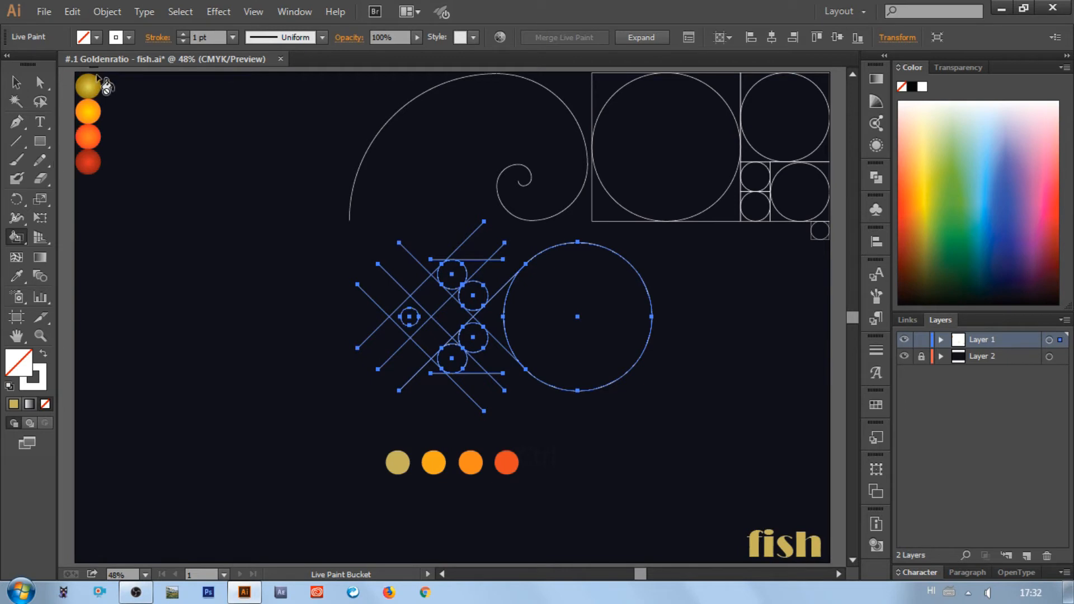
Set the Live Paint group's stroke to none.
click(129, 37)
click(11, 65)
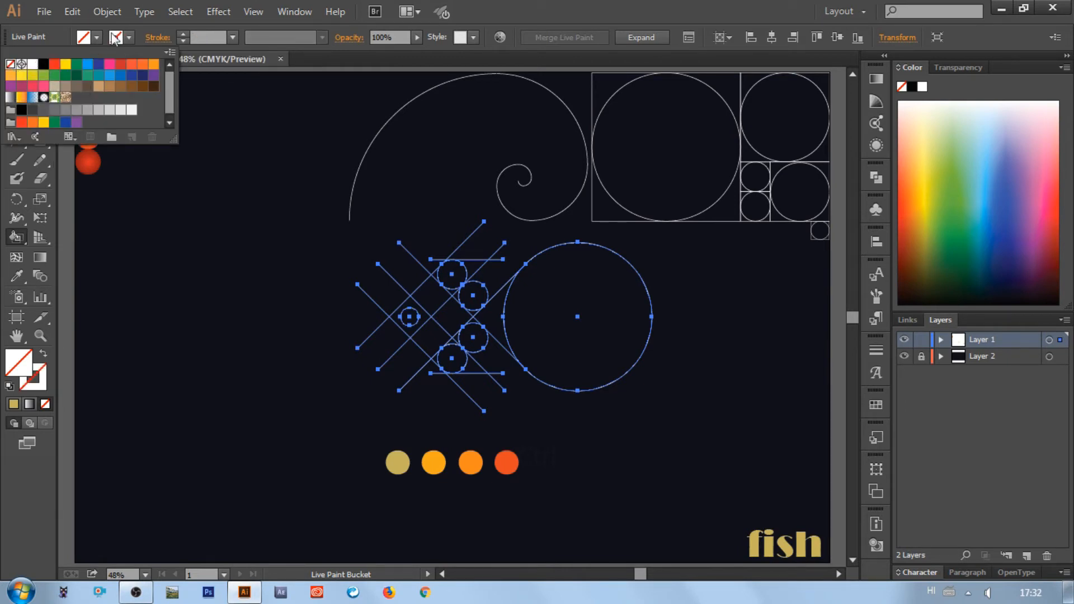
Pick up the khaki-gold swatch color and fill the middle-left diamond cell around the smallest circle with the Live Paint Bucket.
click(16, 275)
key(ctrl)
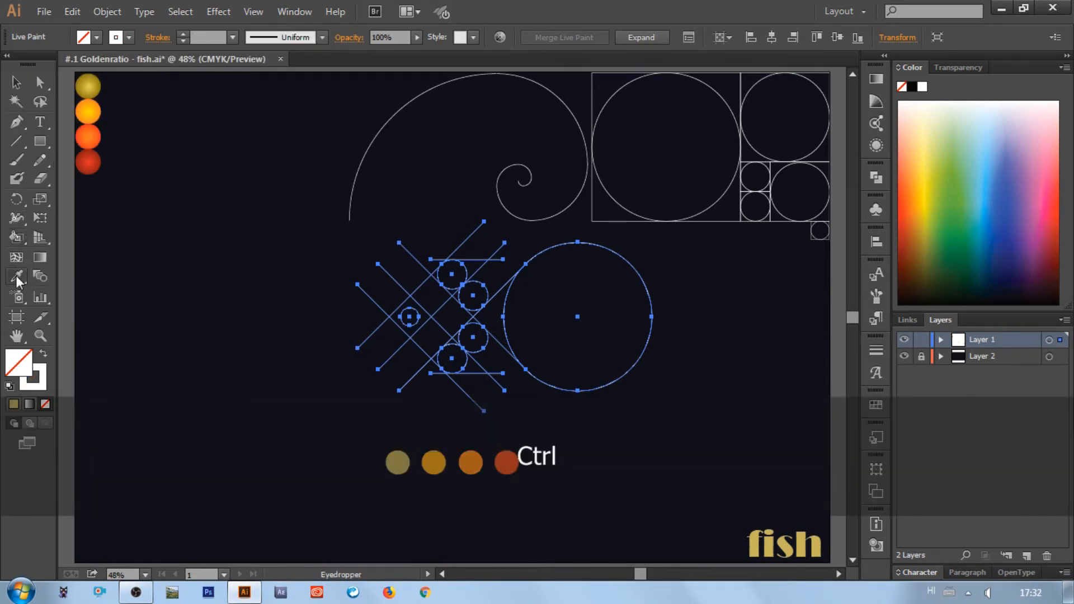
ctrl+click(396, 464)
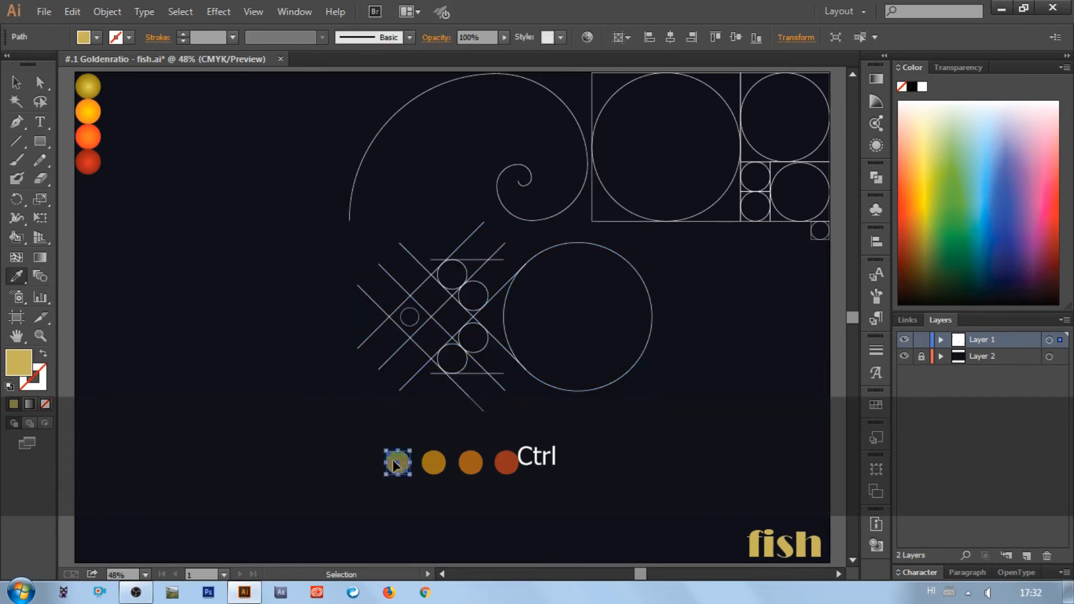
click(16, 237)
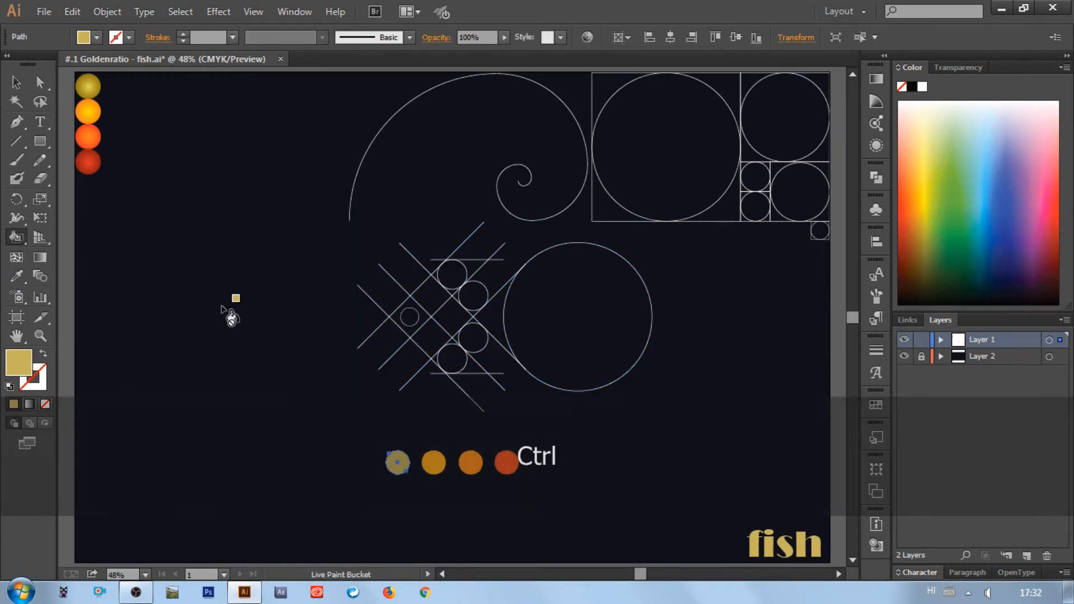
click(423, 322)
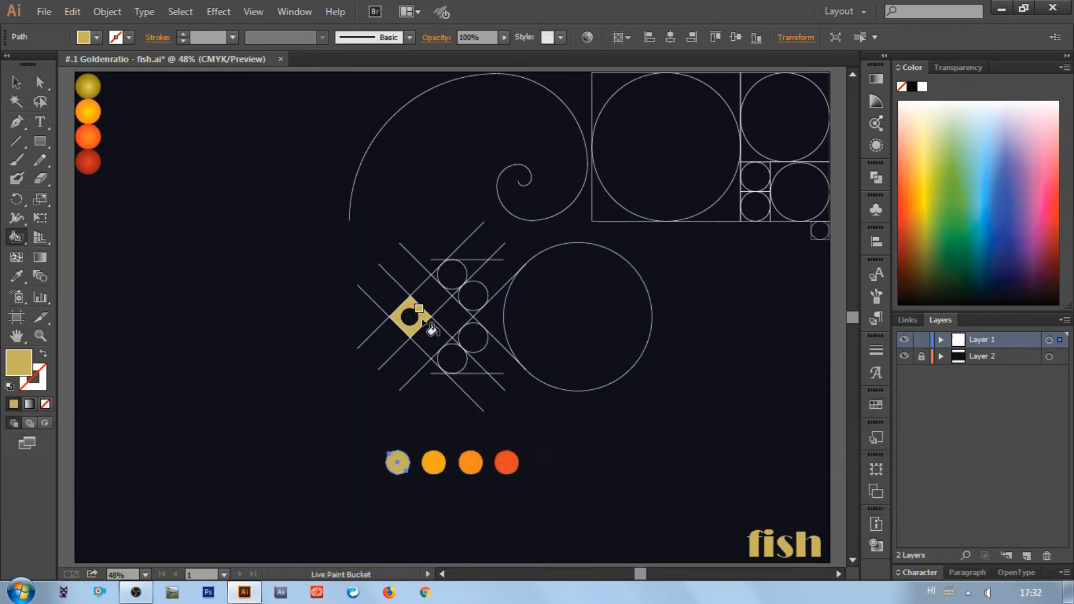
Pick up the yellow-orange swatch color and fill the two diamond cells adjoining the khaki cell, above and below.
key(ctrl)
ctrl+click(434, 464)
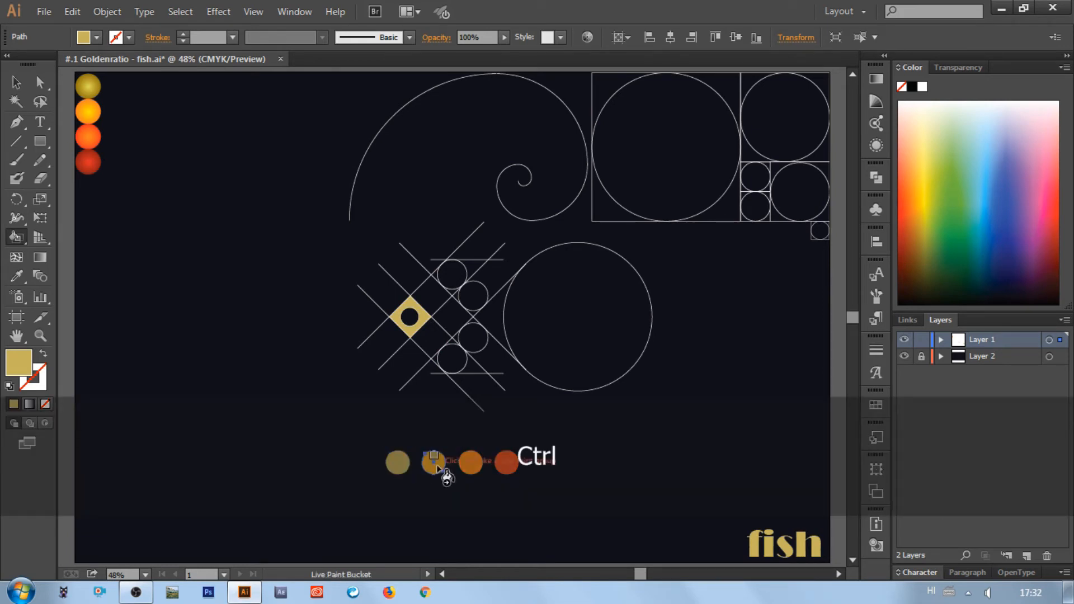
click(17, 275)
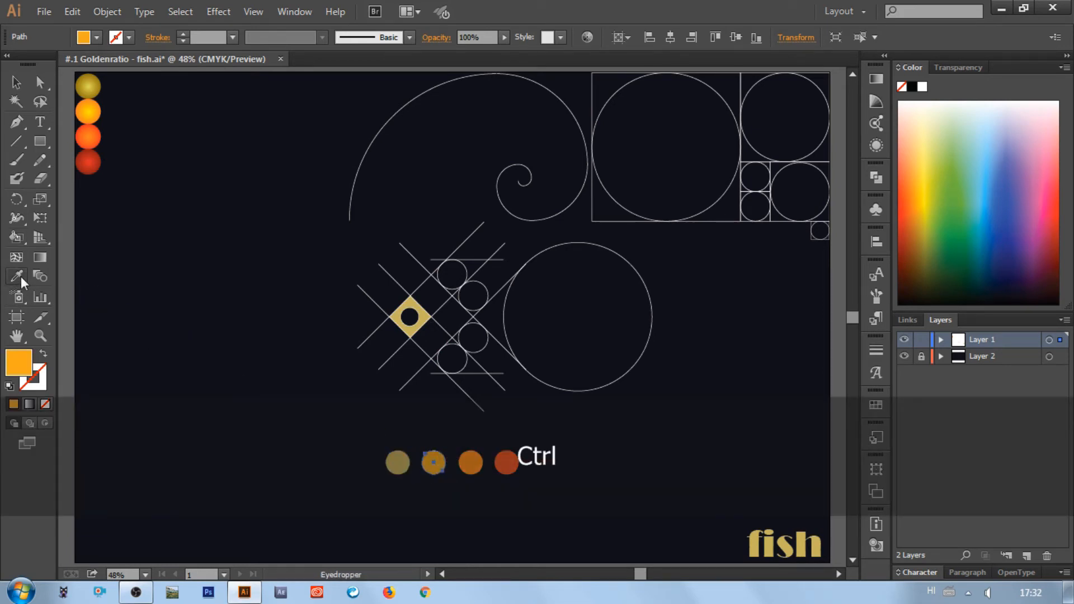
click(17, 240)
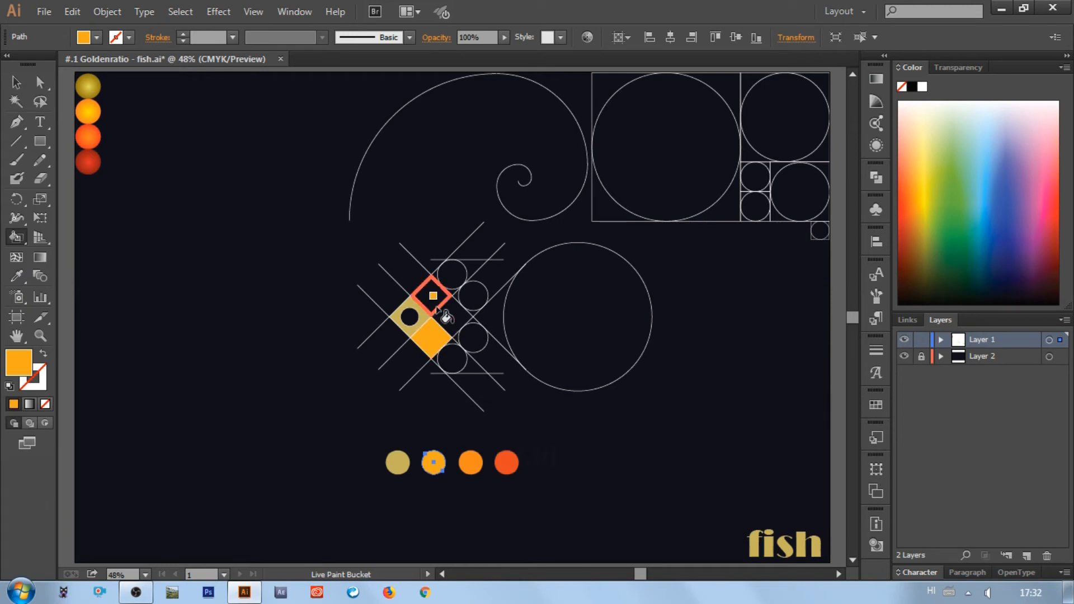
click(437, 309)
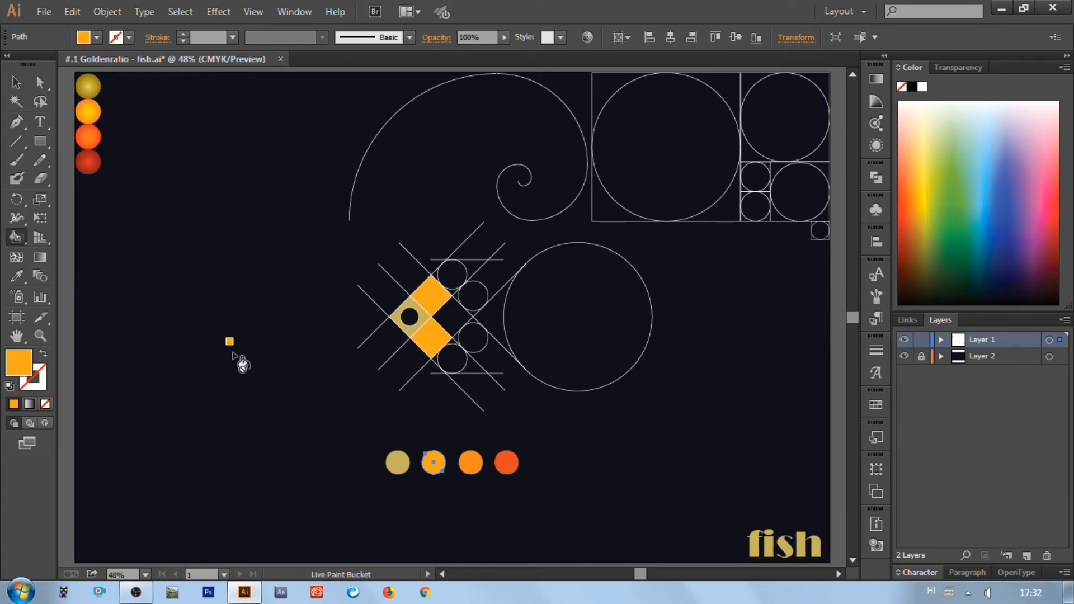
Pick up the third, orange swatch color and fill the lower fin's corner sliver, triangle and circle.
click(19, 275)
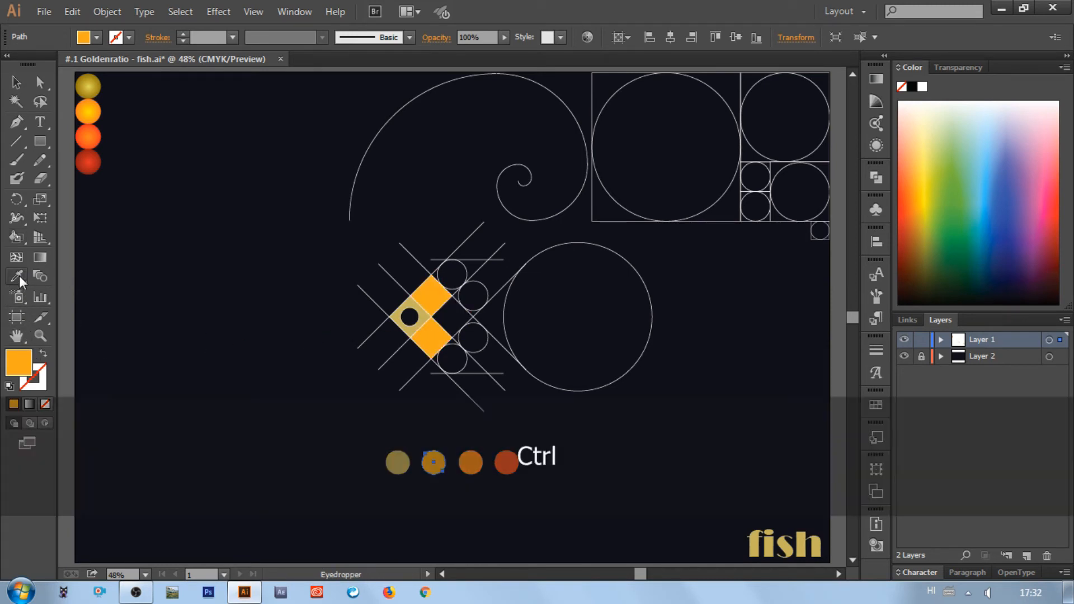
ctrl+click(473, 469)
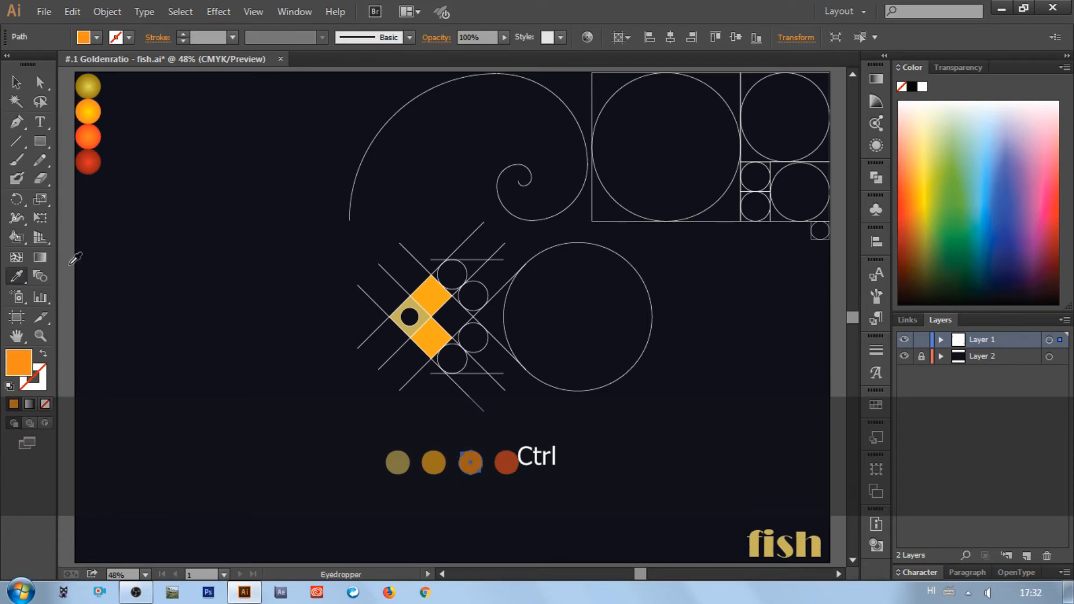
click(17, 237)
key(ctrl)
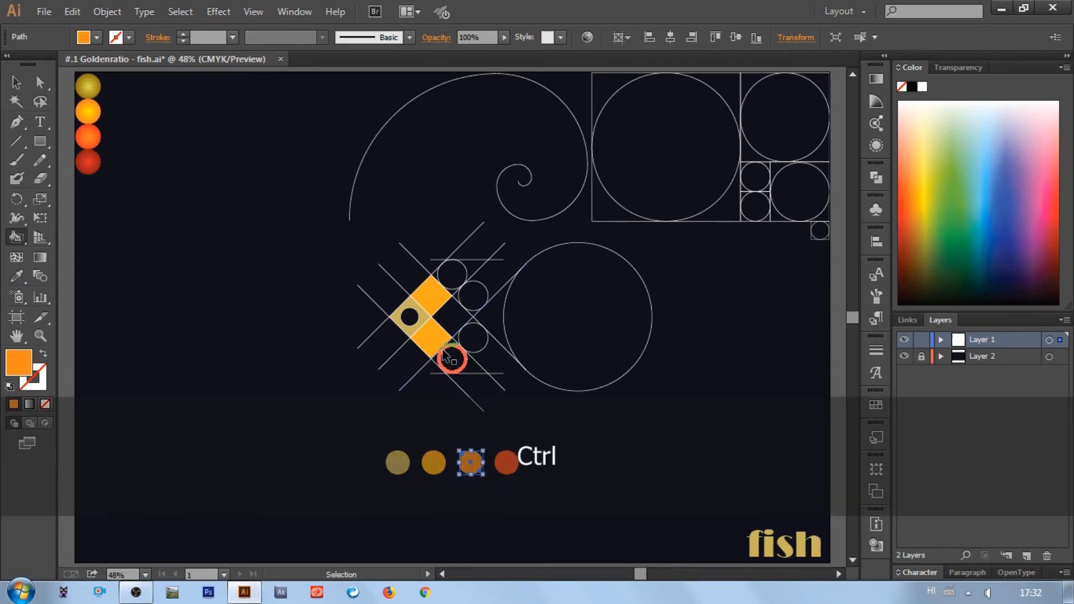
key(ctrl+equal)
key(ctrl+equal)
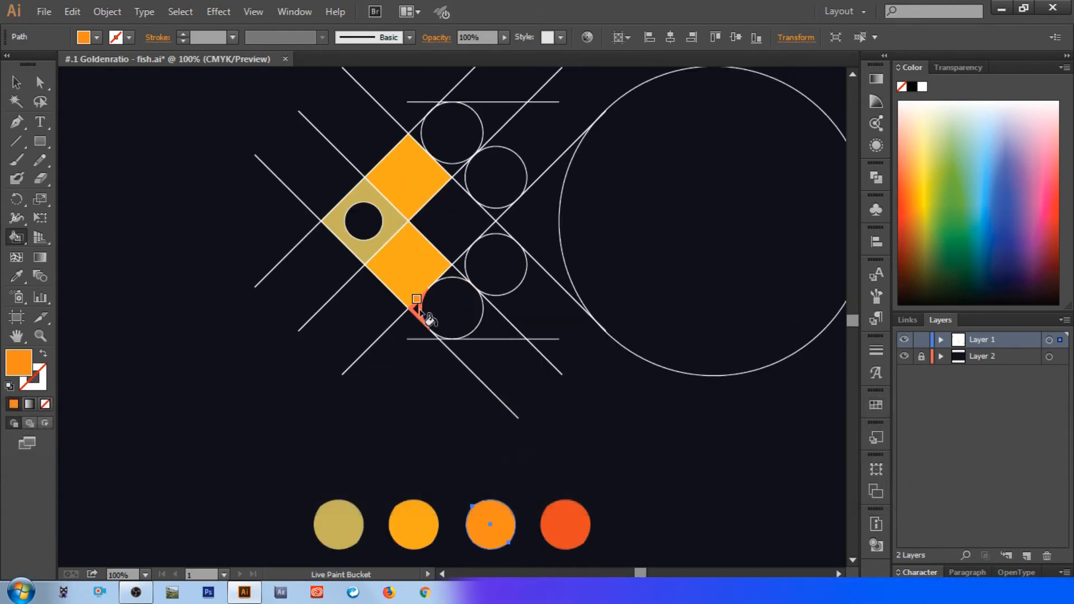
click(420, 308)
click(484, 333)
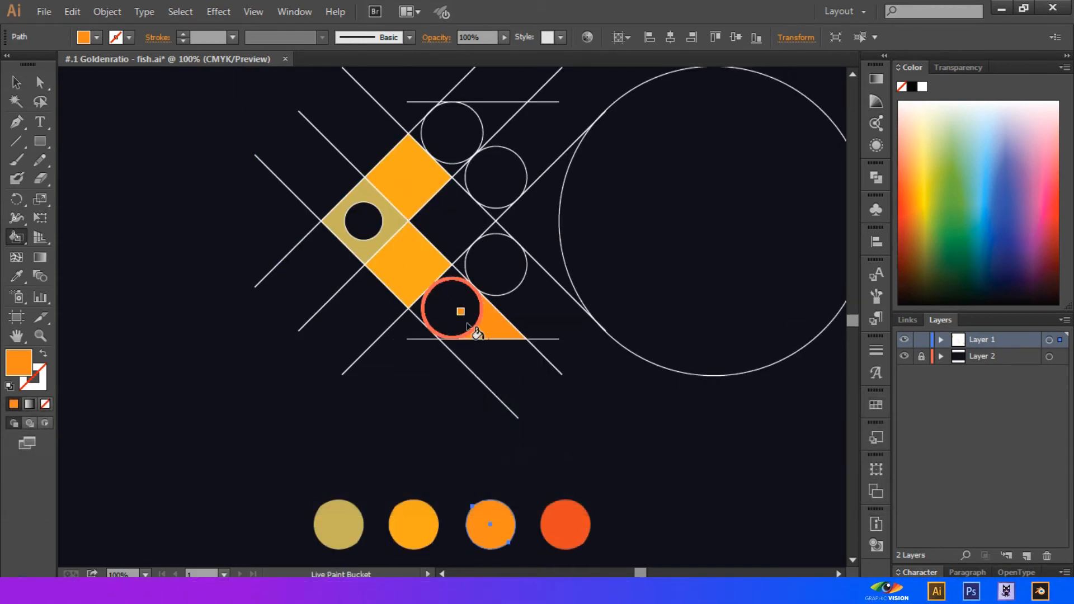
click(440, 317)
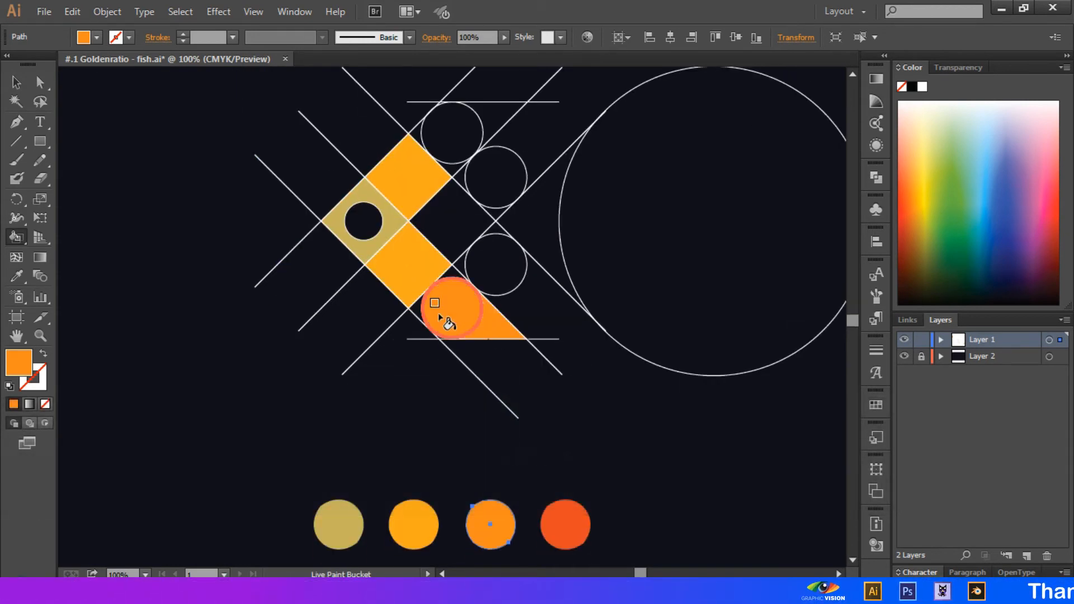
Fill the gaps beside the inner circles, the upper fin's circle and triangle, and the central diamond with the same orange.
click(467, 265)
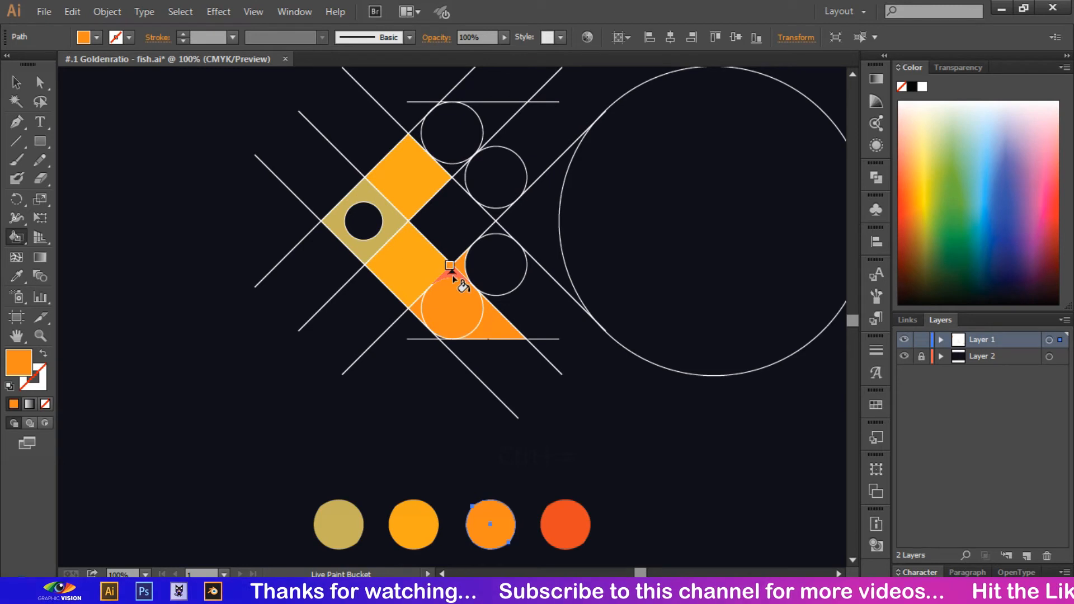
click(493, 219)
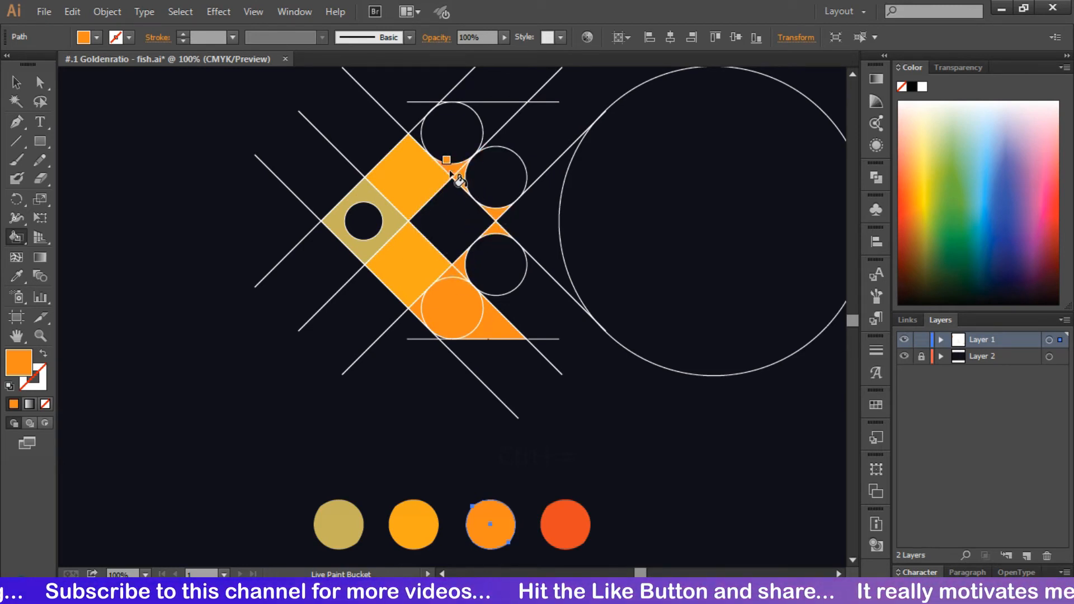
click(442, 131)
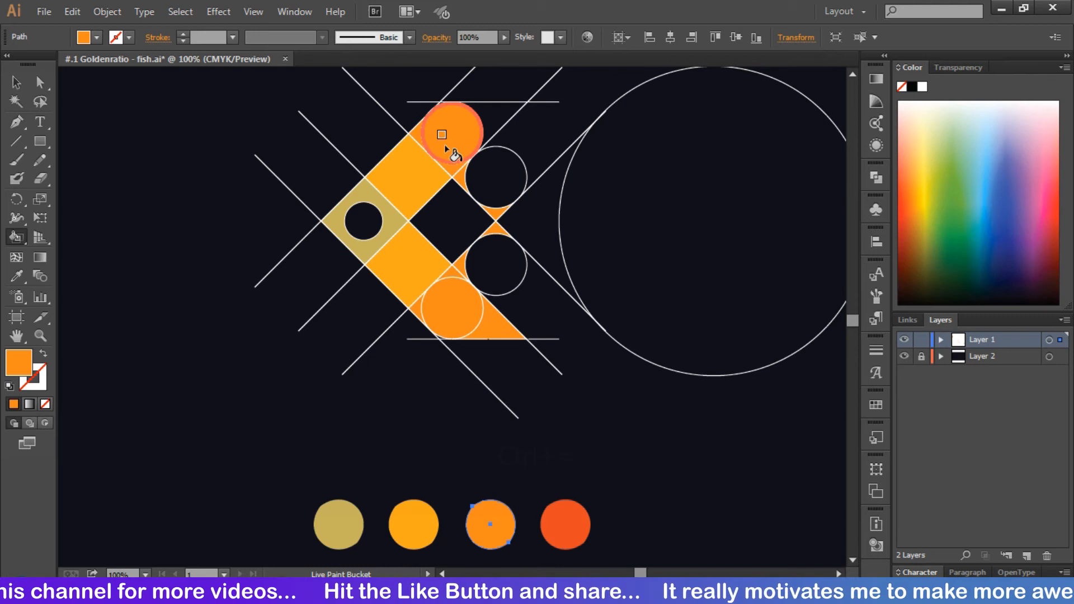
click(491, 136)
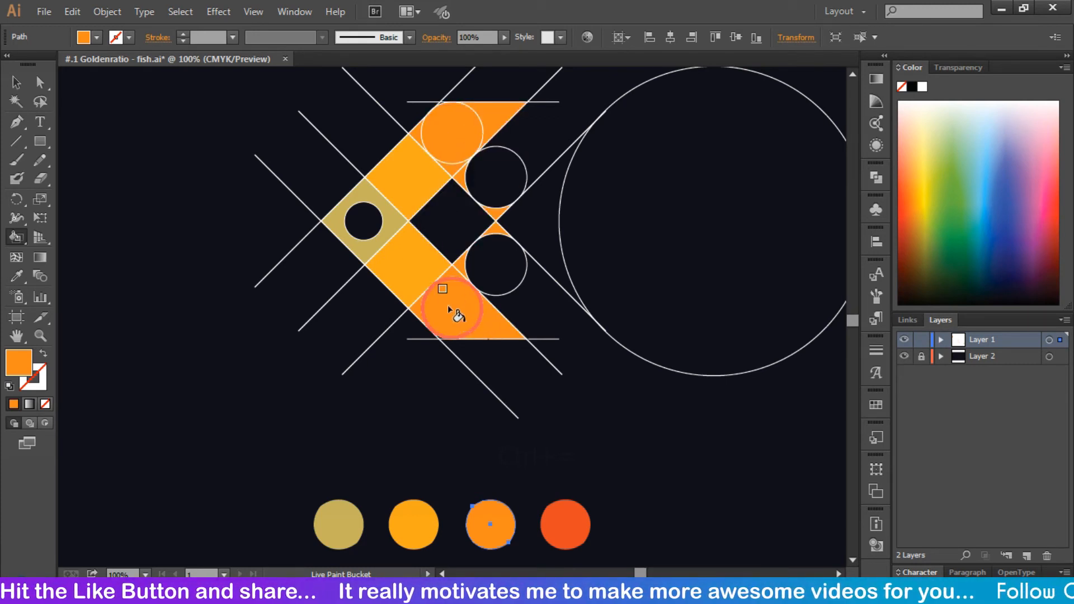
click(444, 233)
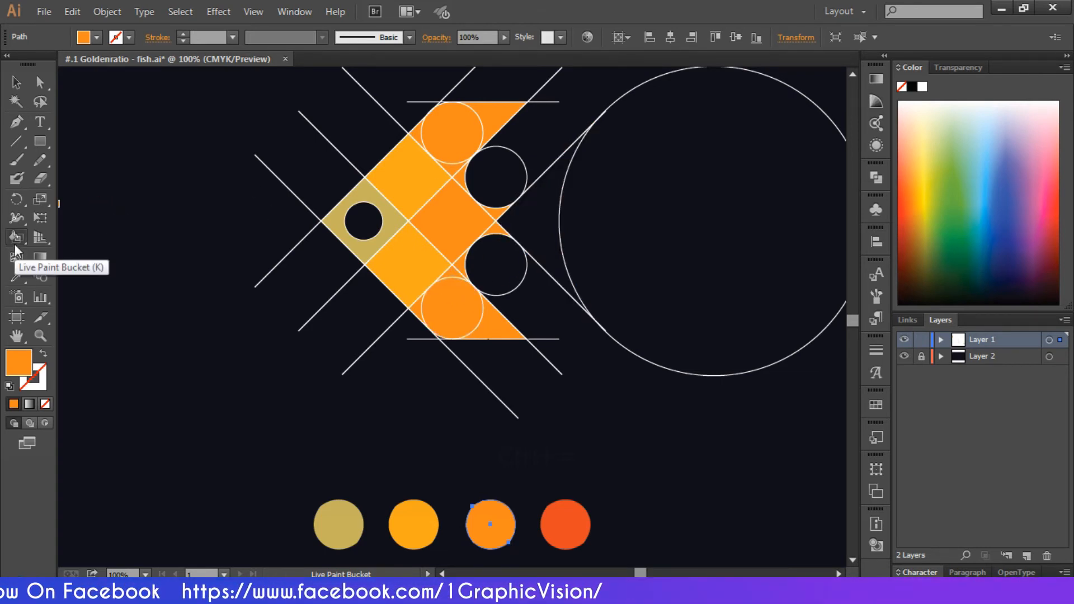
Pick up the red-orange swatch color and fill the tail beside the large circle and the circles and triangles of both fins.
click(15, 277)
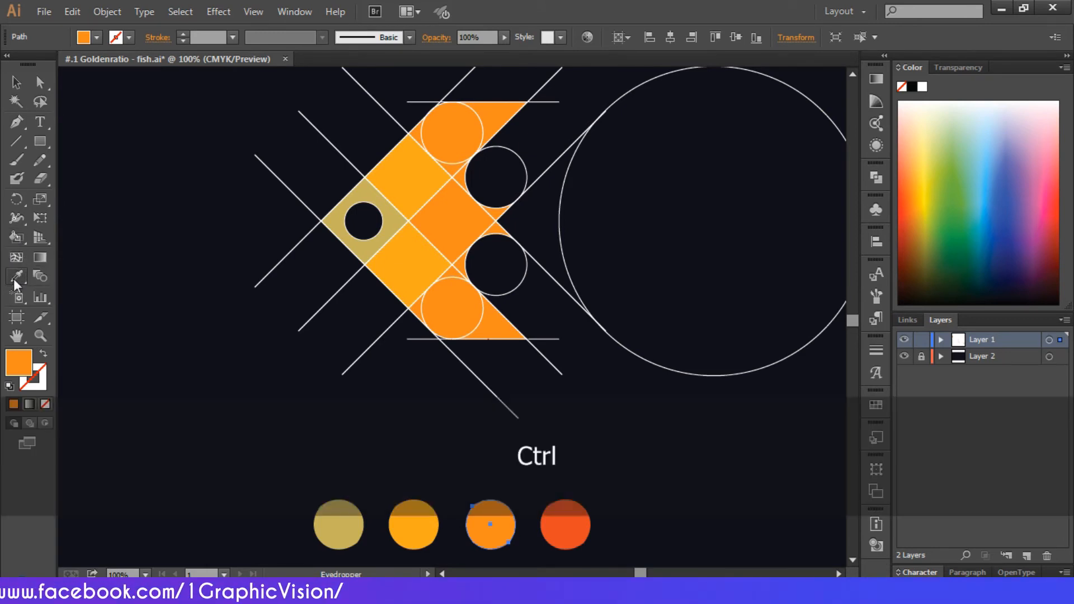
ctrl+click(552, 533)
click(16, 238)
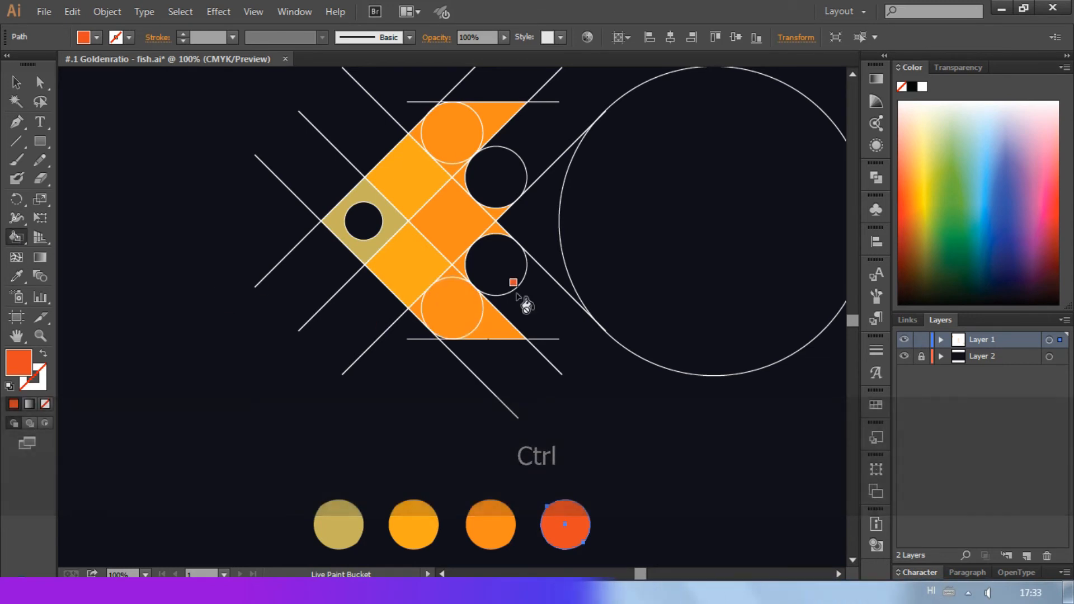
click(526, 235)
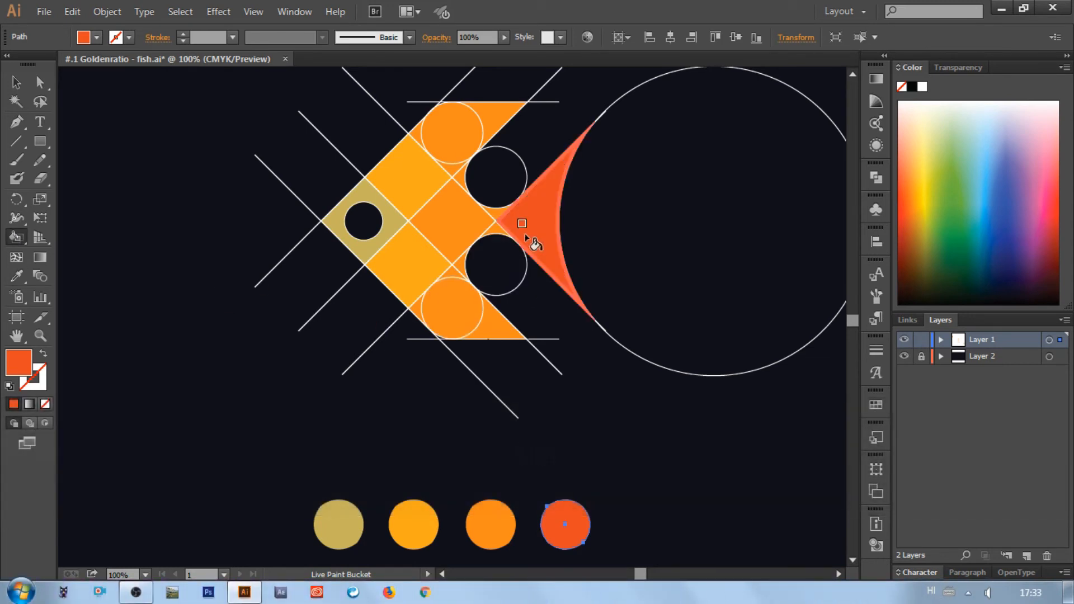
click(496, 323)
click(471, 313)
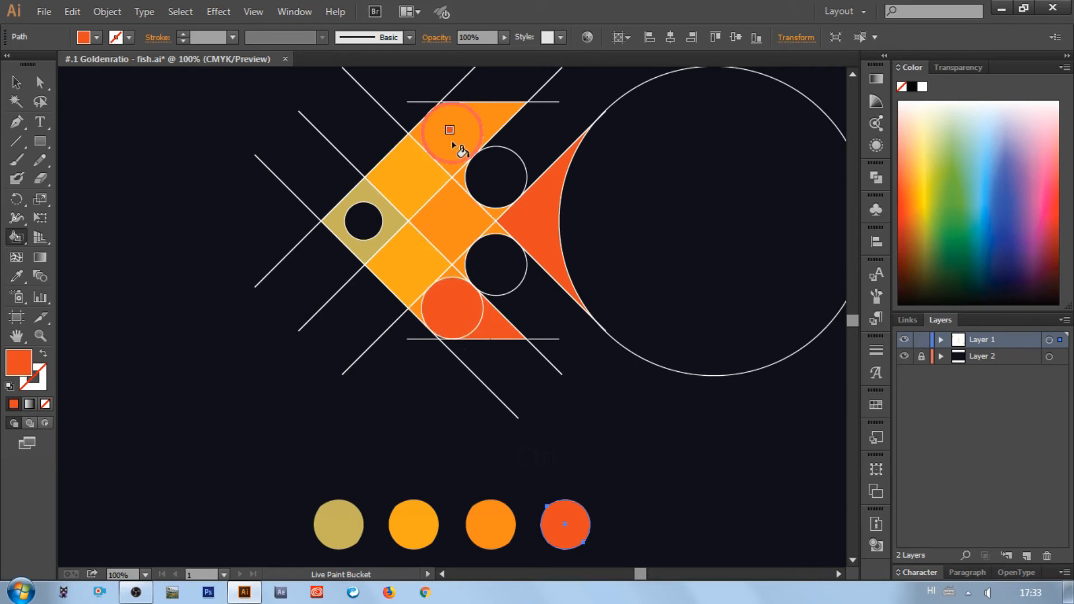
click(484, 124)
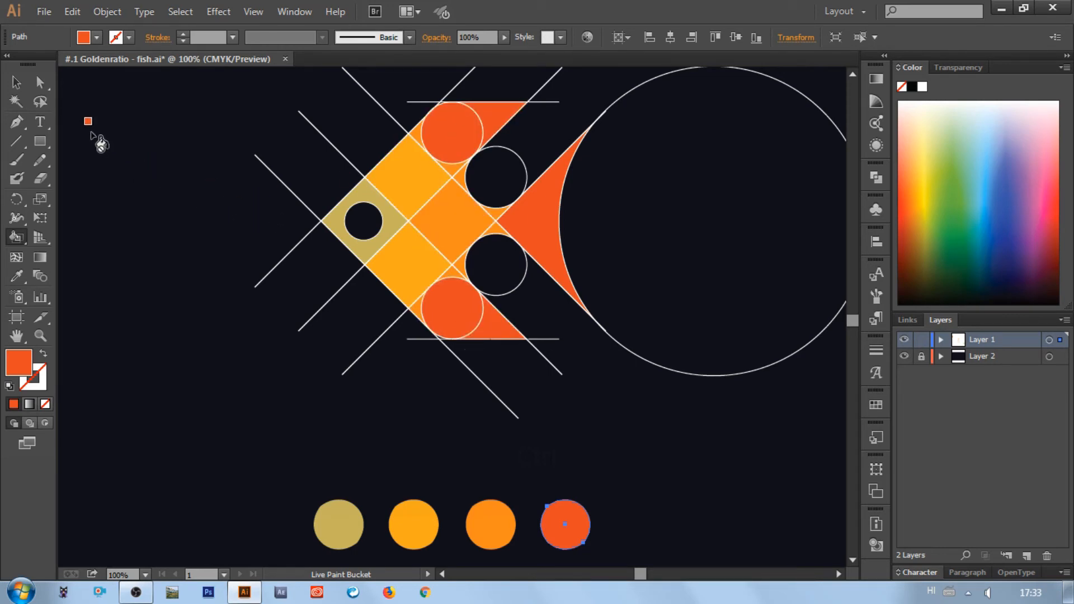
Deselect the swatch circle and fill the fish's eye circle with white using the Live Paint Bucket.
click(16, 82)
click(168, 156)
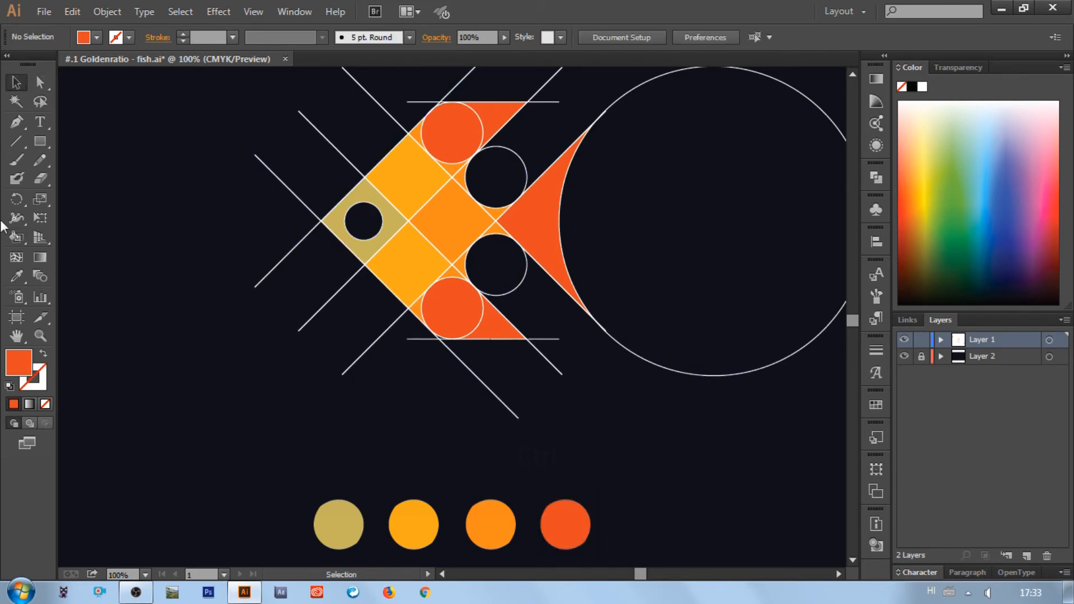
click(17, 235)
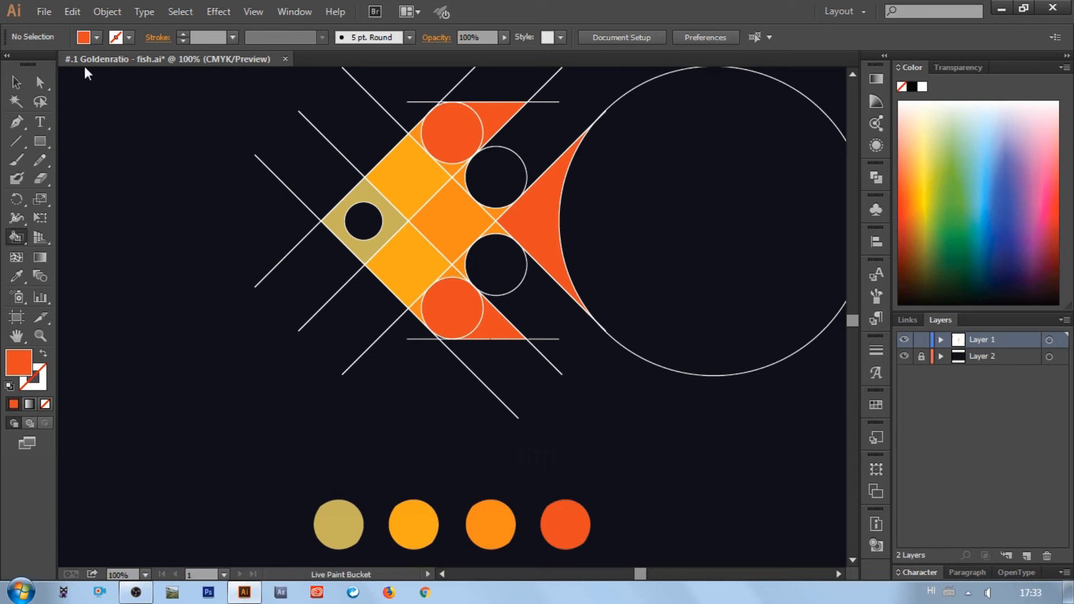
click(97, 37)
click(32, 63)
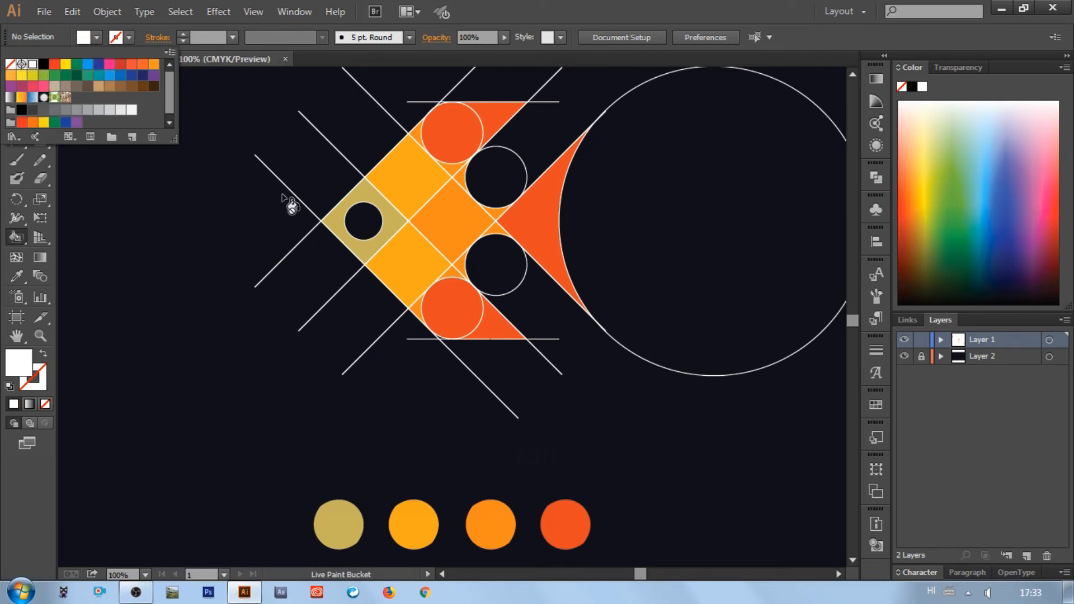
click(345, 224)
click(363, 230)
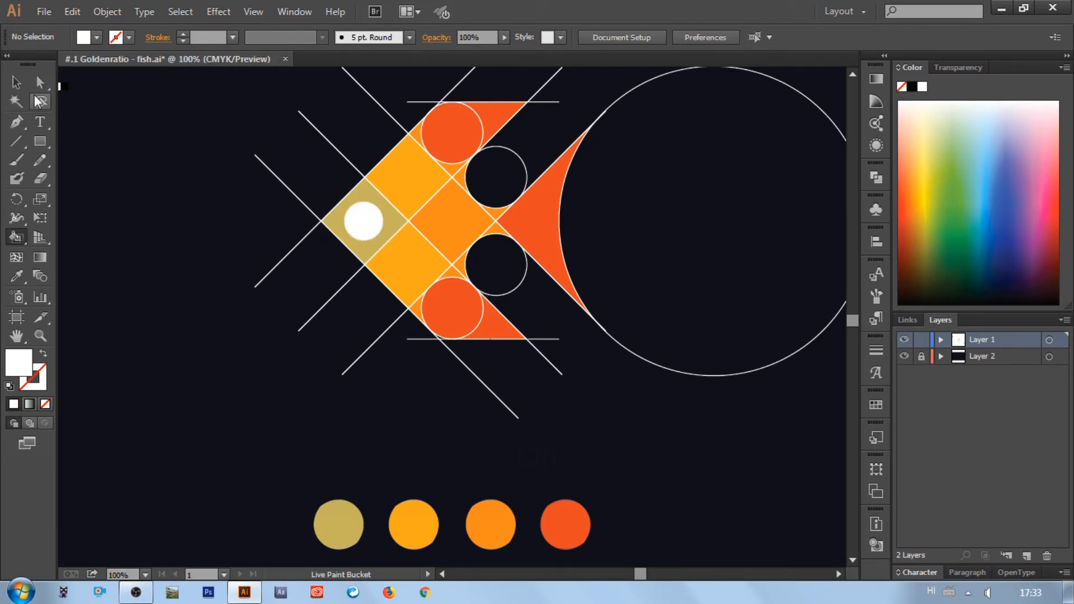
Select the whole Live Paint fish, set its stroke to none, and deselect it.
click(17, 84)
key(ctrl+0)
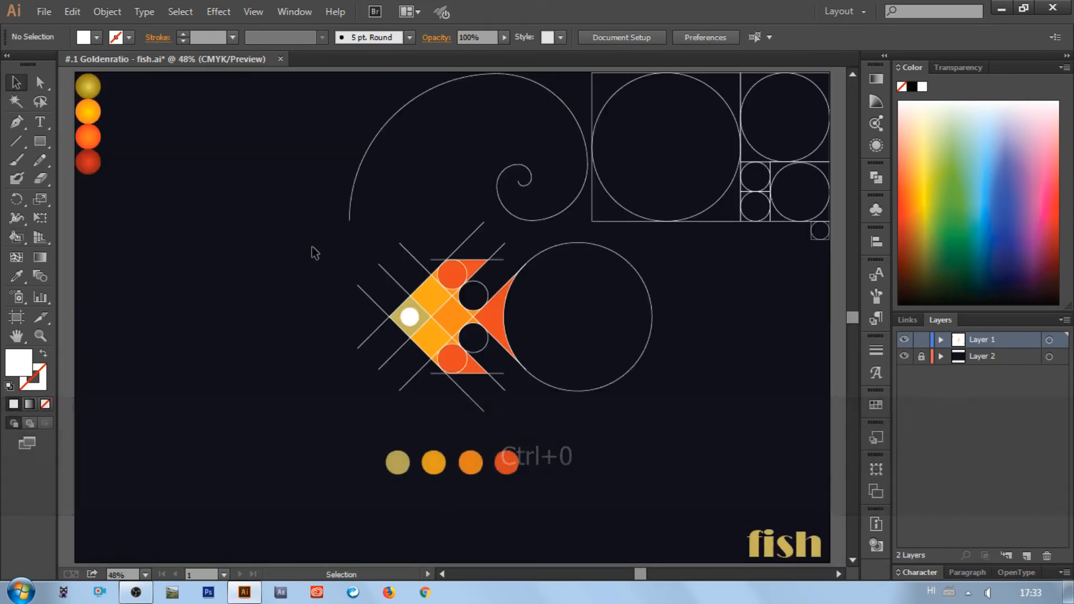
drag(311, 247, 532, 386)
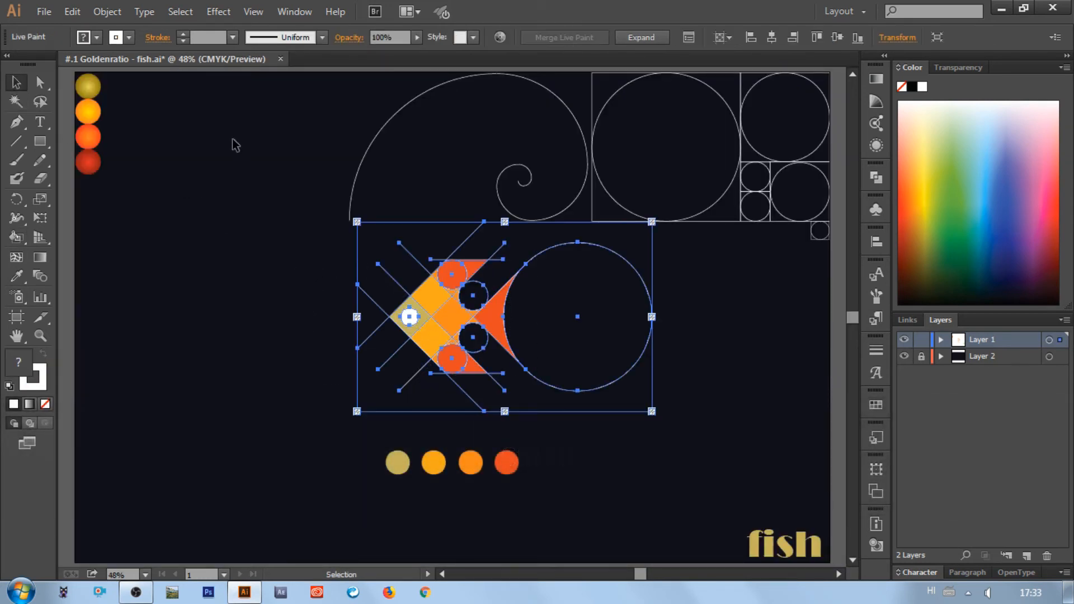
click(127, 38)
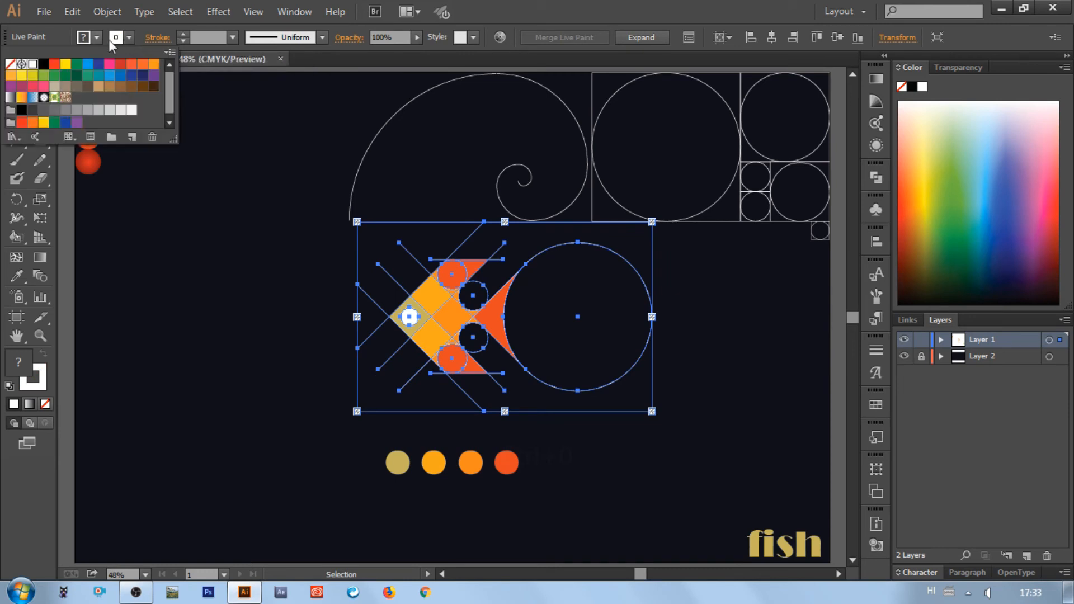
click(11, 65)
click(240, 269)
click(247, 266)
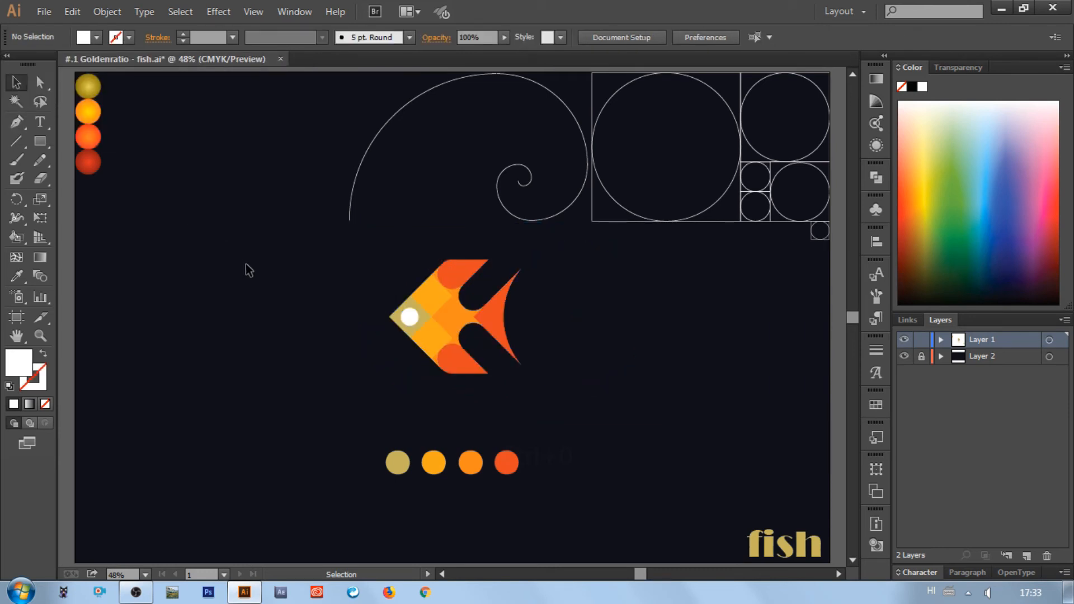
Duplicate the Live Paint fish and move the copy off the artboard to its lower left.
click(421, 317)
key(ctrl+v)
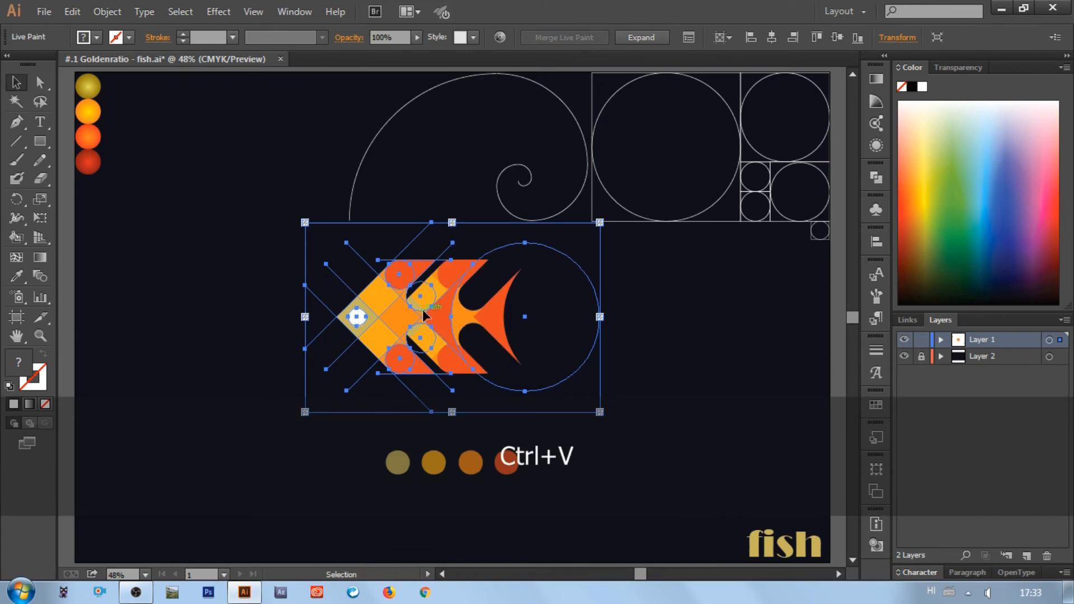
drag(424, 316, 157, 352)
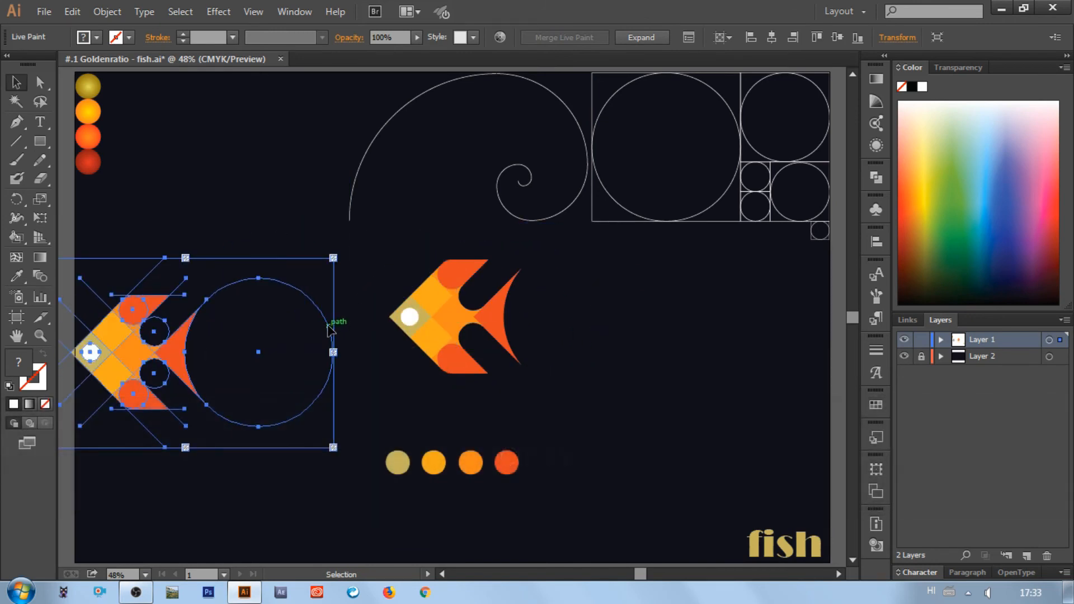
drag(330, 329, 68, 471)
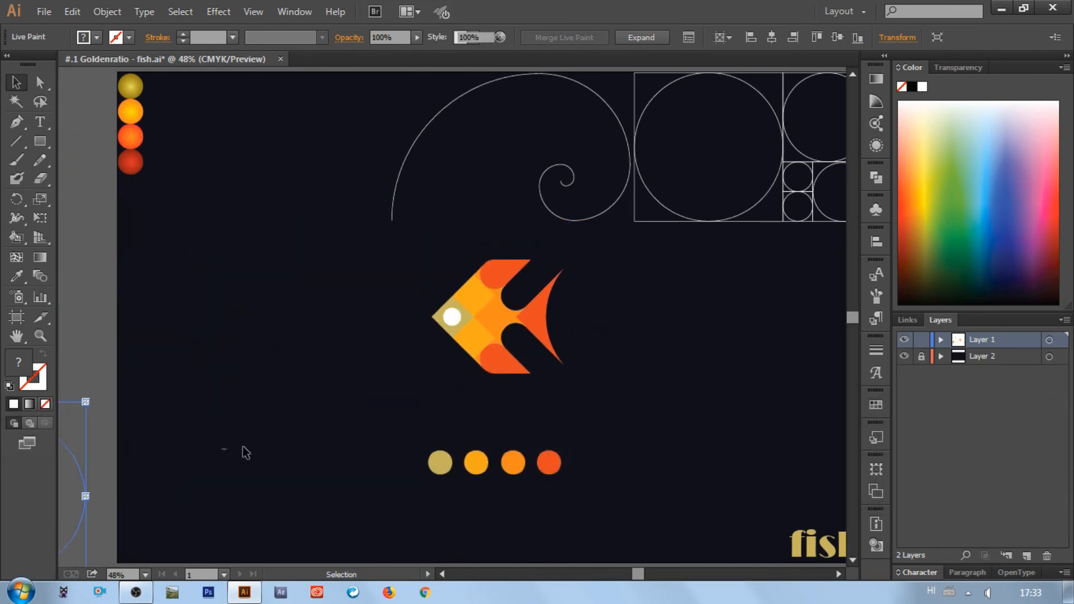
Move the Live Paint fish slightly straight down on the artboard and expand its object, fill and stroke.
key(ctrl+0)
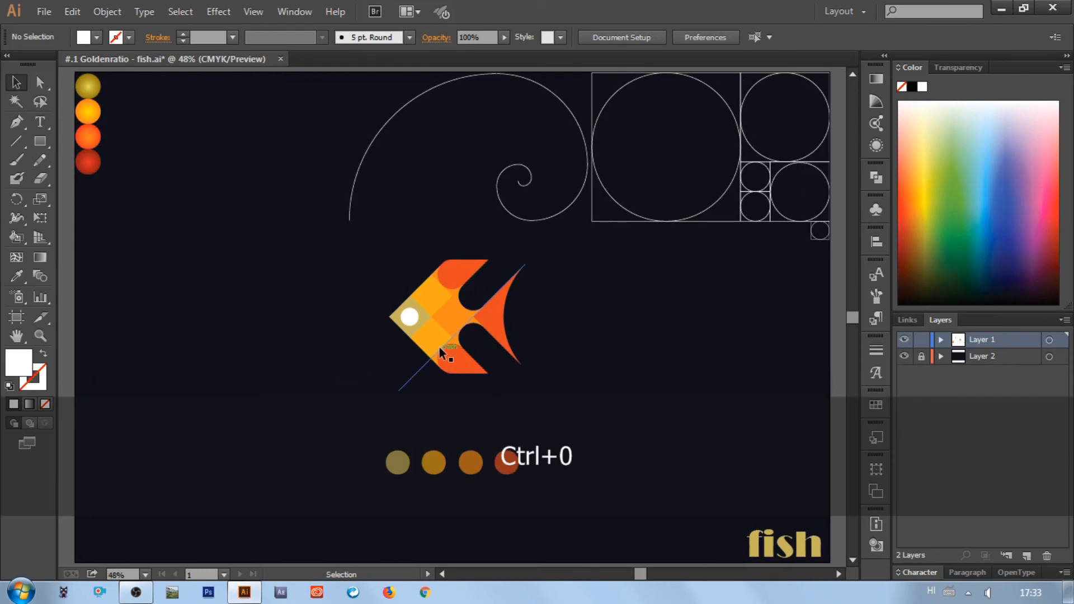
drag(455, 305, 458, 331)
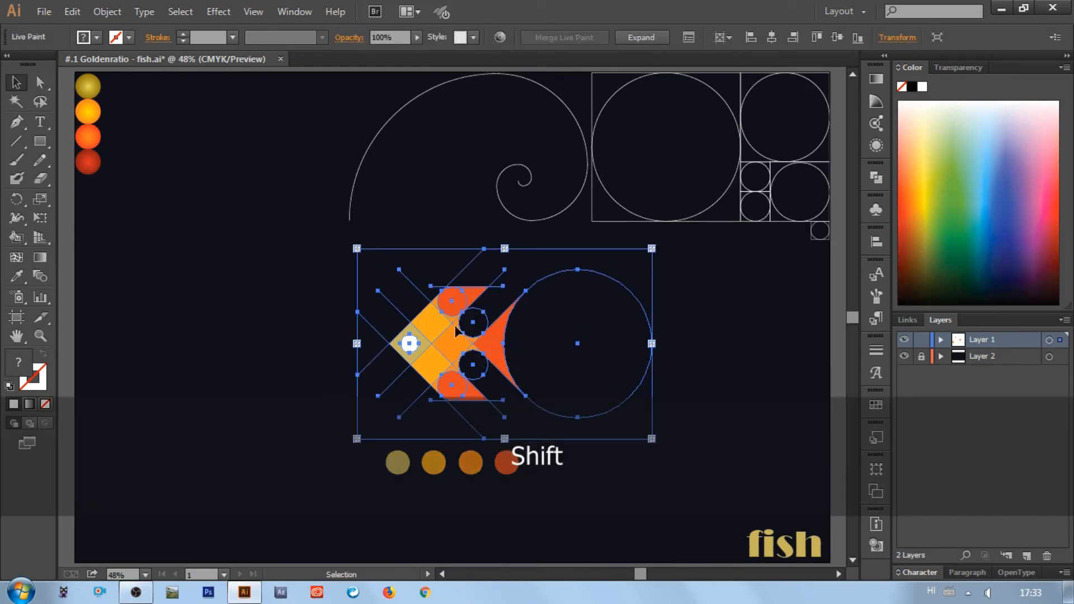
click(319, 327)
click(450, 363)
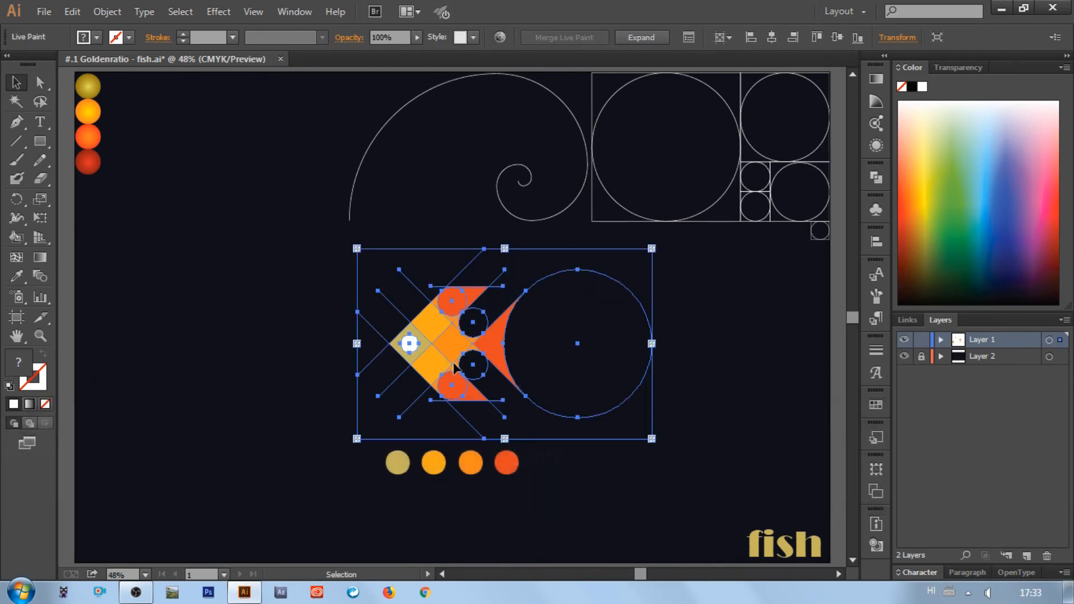
click(99, 12)
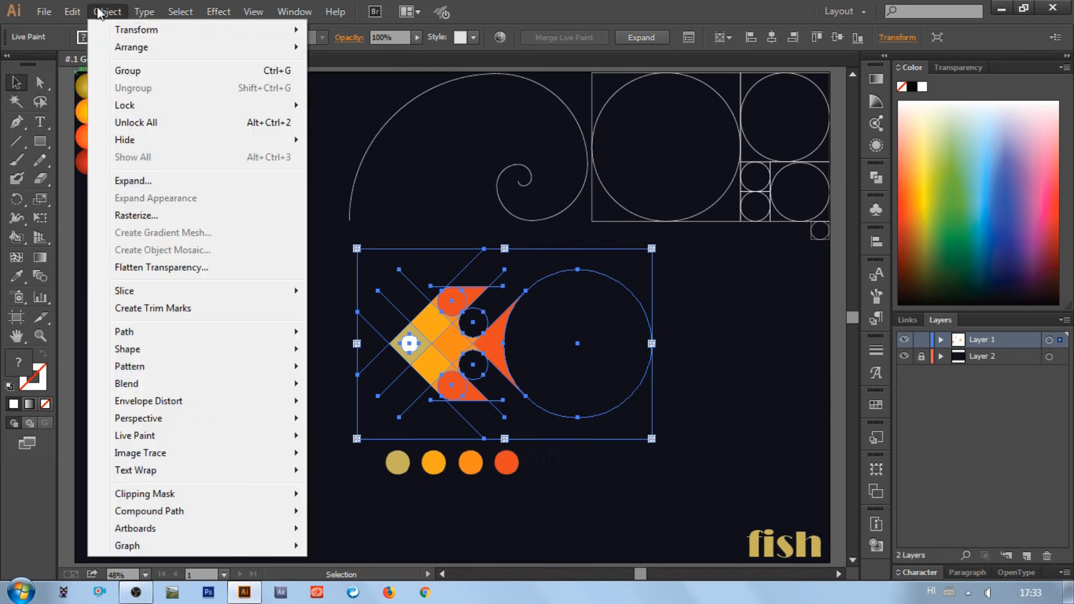
click(133, 181)
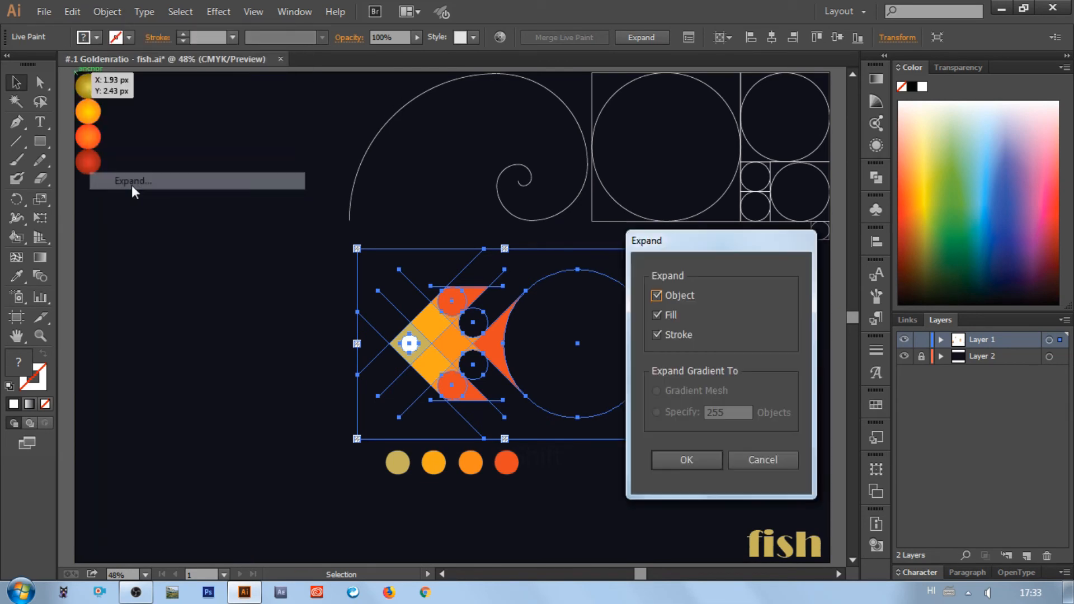
click(706, 455)
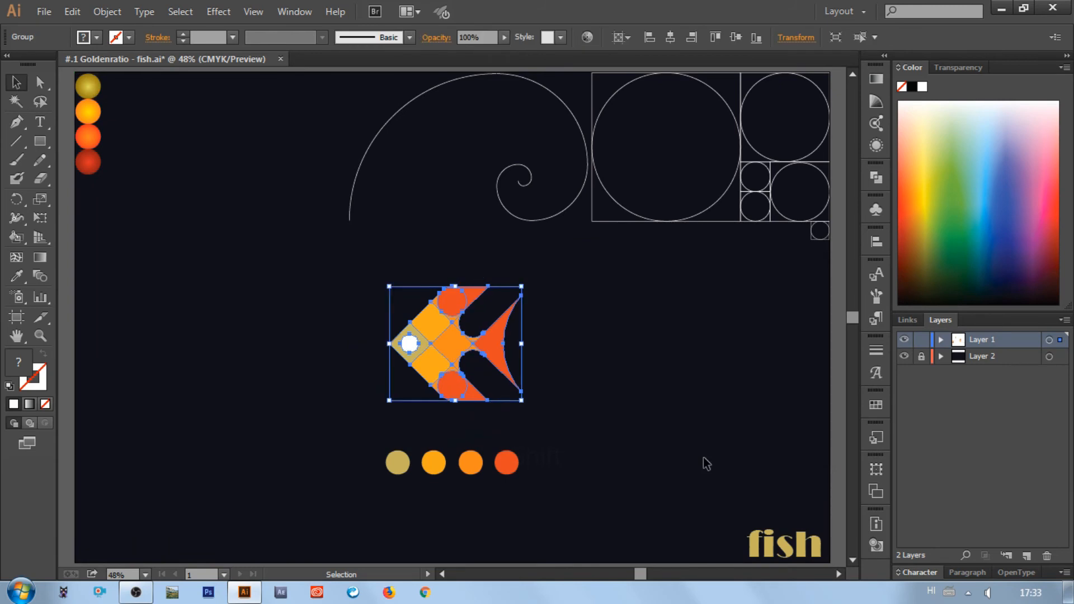
Merge the expanded fish shapes with the Pathfinder, then ungroup them into separate pieces.
click(875, 178)
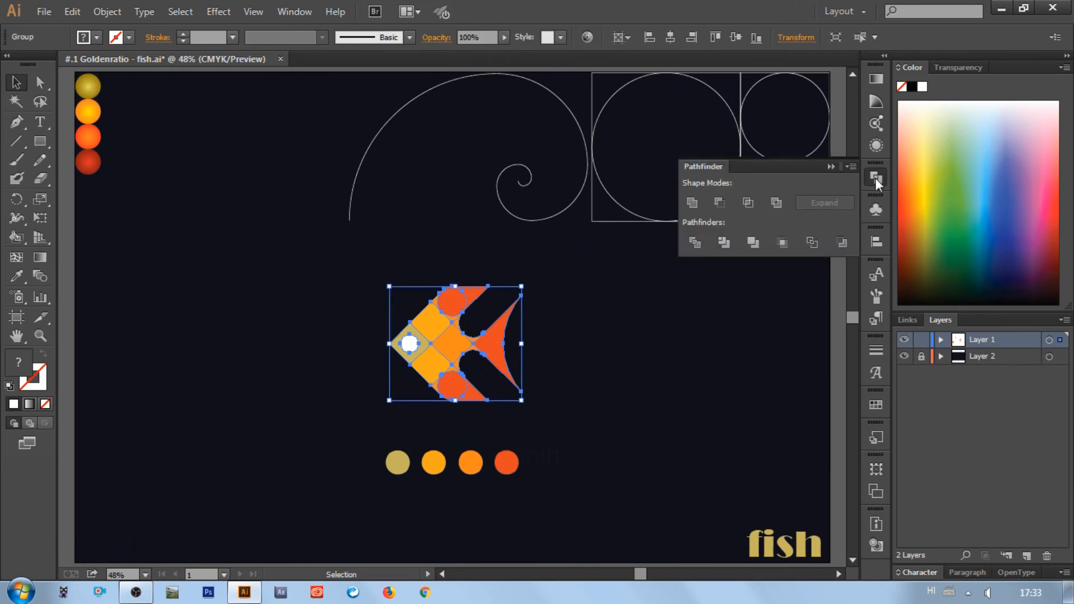
click(756, 244)
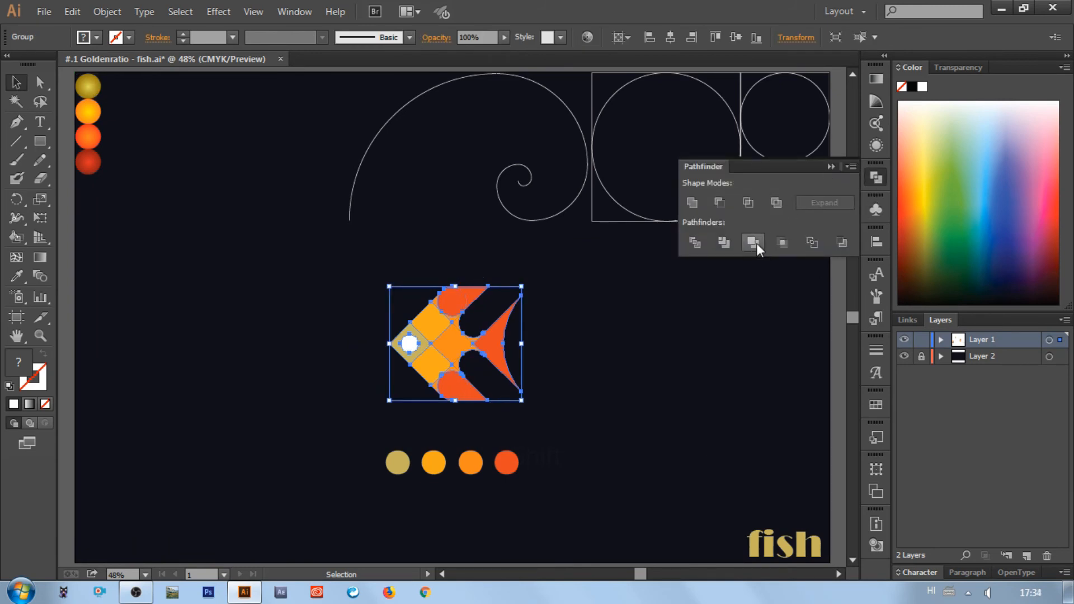
click(831, 167)
click(728, 296)
click(429, 328)
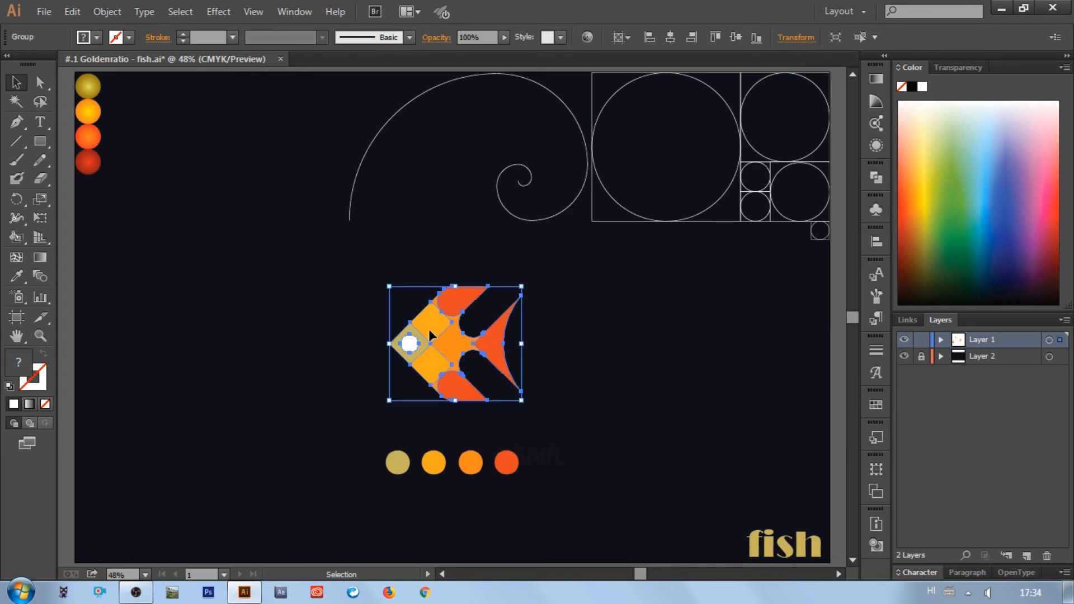
right_click(430, 330)
click(474, 424)
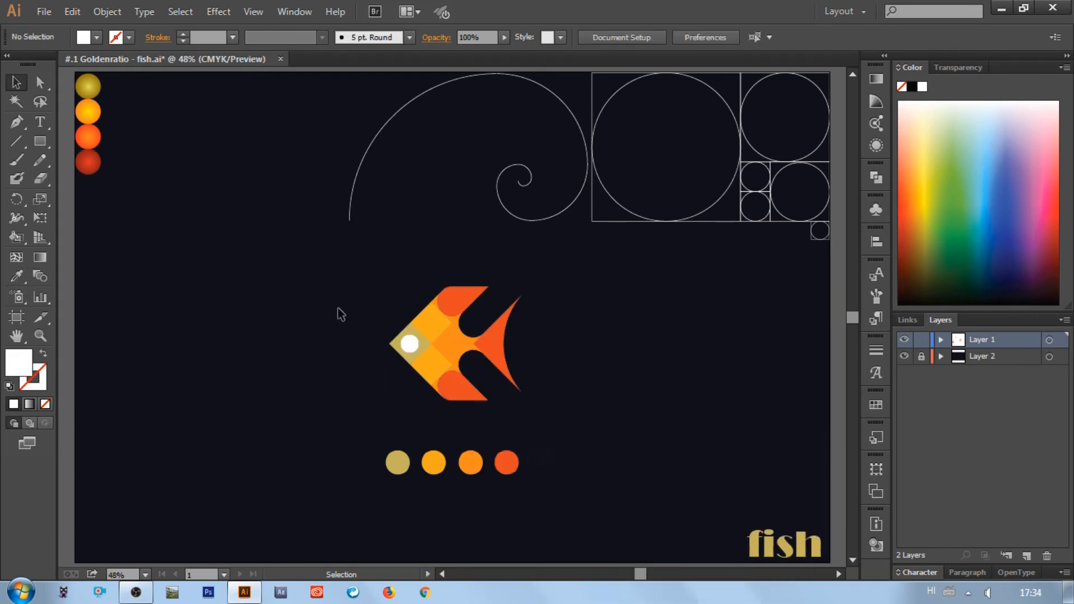
Apply the gold gradient swatch to the diamond around the fish's eye with the Eyedropper.
click(396, 349)
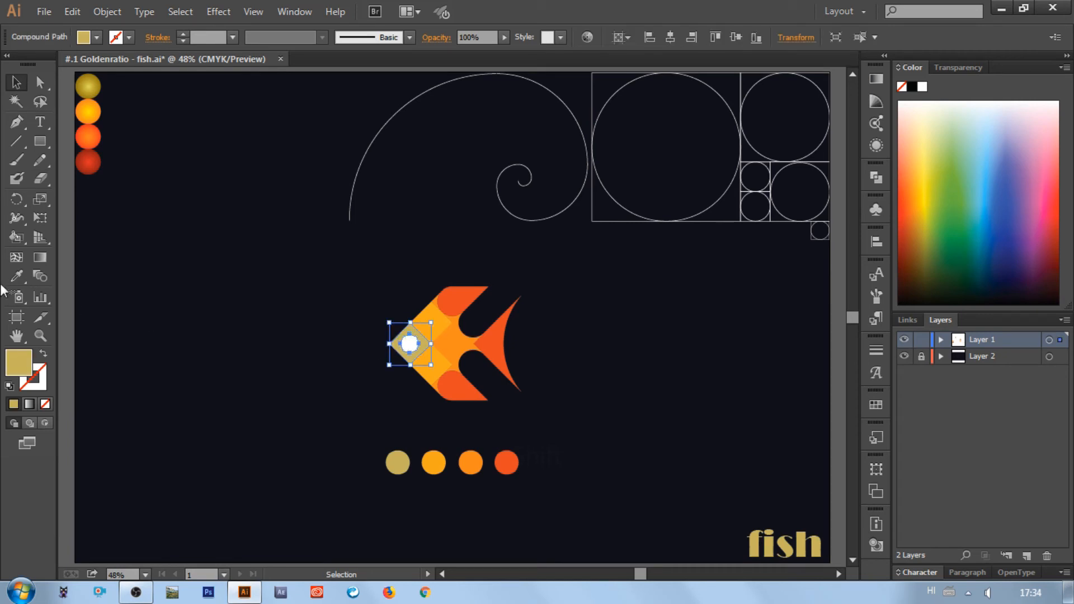
click(16, 276)
click(90, 85)
Apply the yellow gradient swatch to the upper and lower body diamonds and the orange gradient swatch to the central body shape.
key(ctrl)
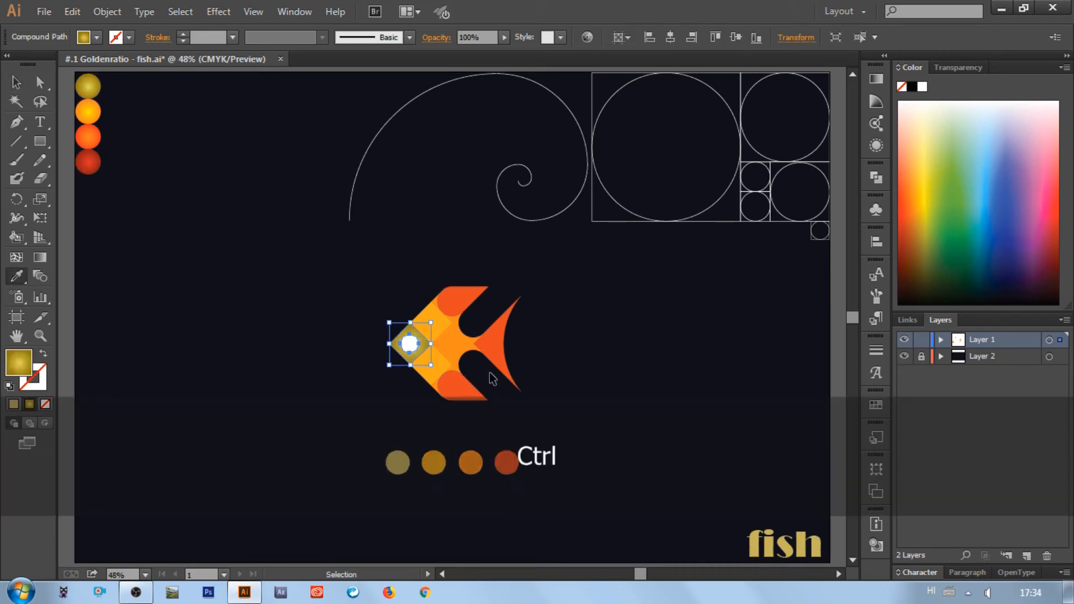
ctrl+click(436, 324)
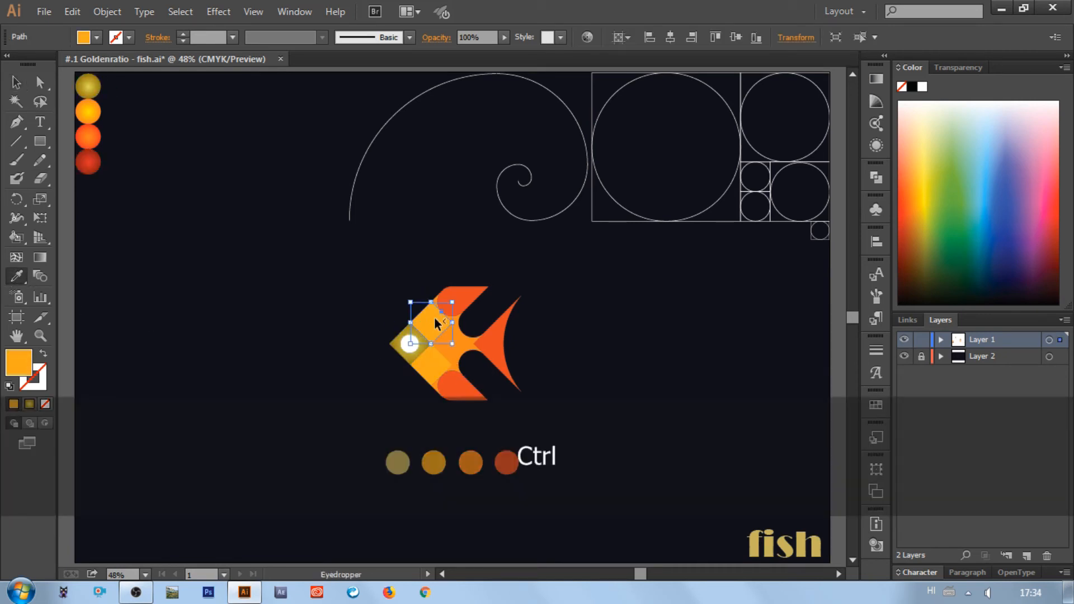
click(99, 112)
key(ctrl)
ctrl+click(434, 363)
click(89, 110)
key(ctrl)
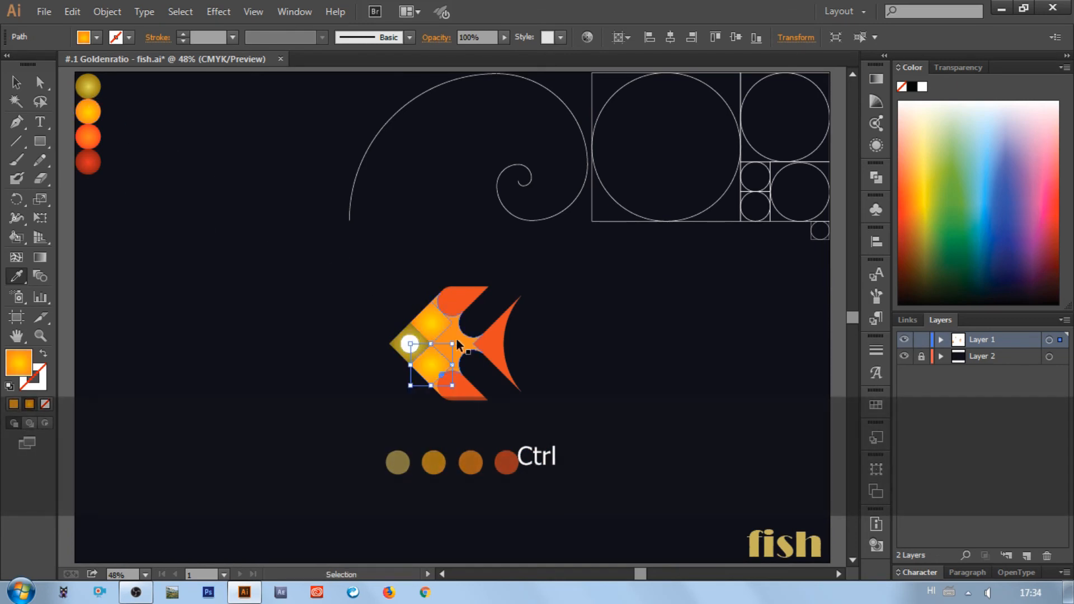
ctrl+click(466, 344)
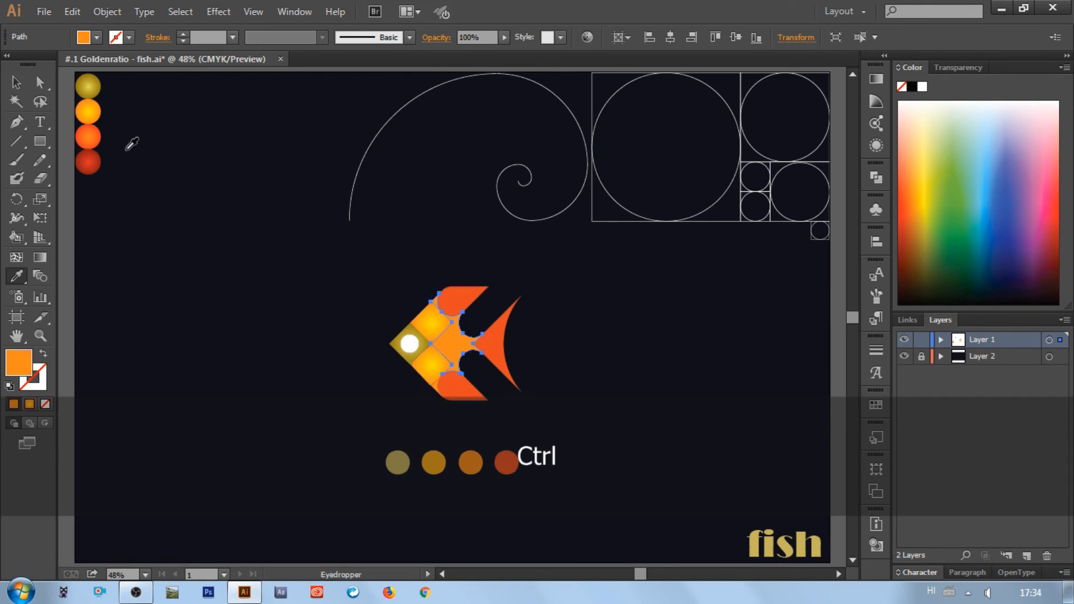
click(92, 138)
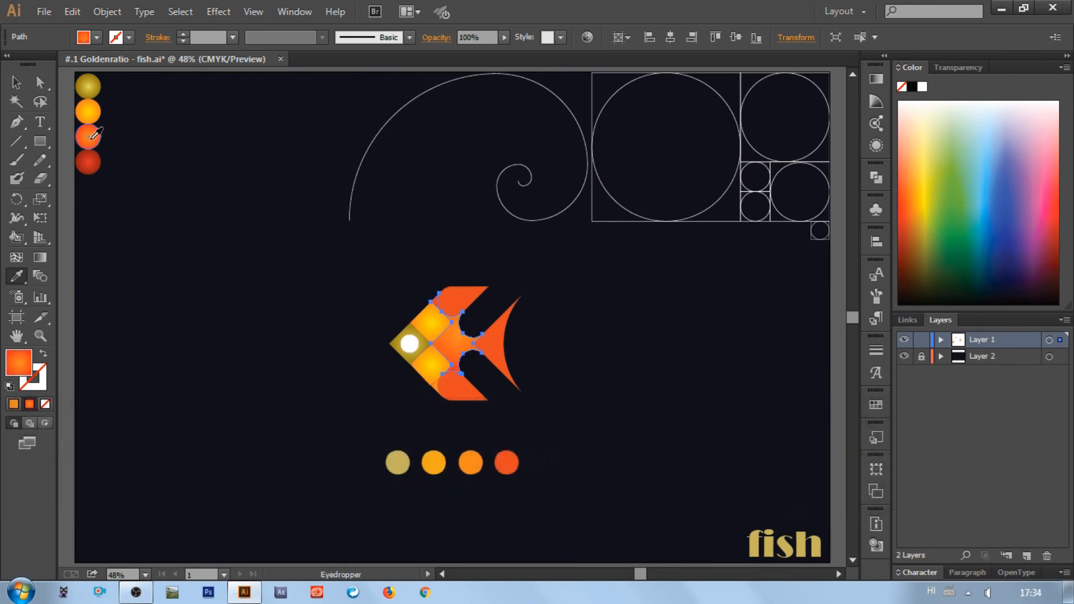
Apply the dark red gradient swatch to the upper fin, lower fin and tail, and deselect the artwork.
key(ctrl)
ctrl+click(470, 305)
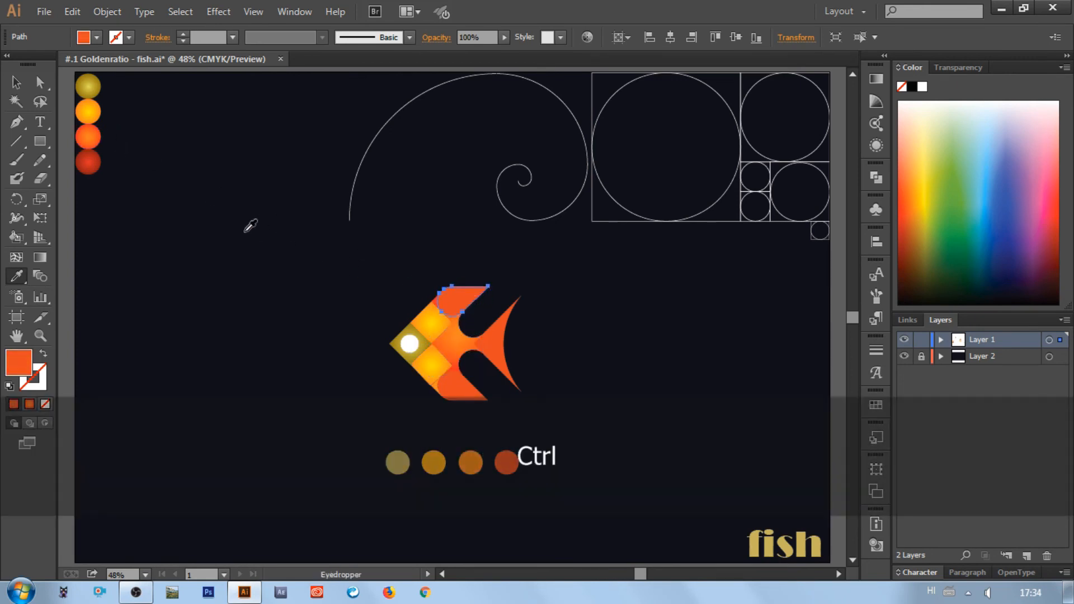
click(96, 165)
key(ctrl)
ctrl+click(475, 392)
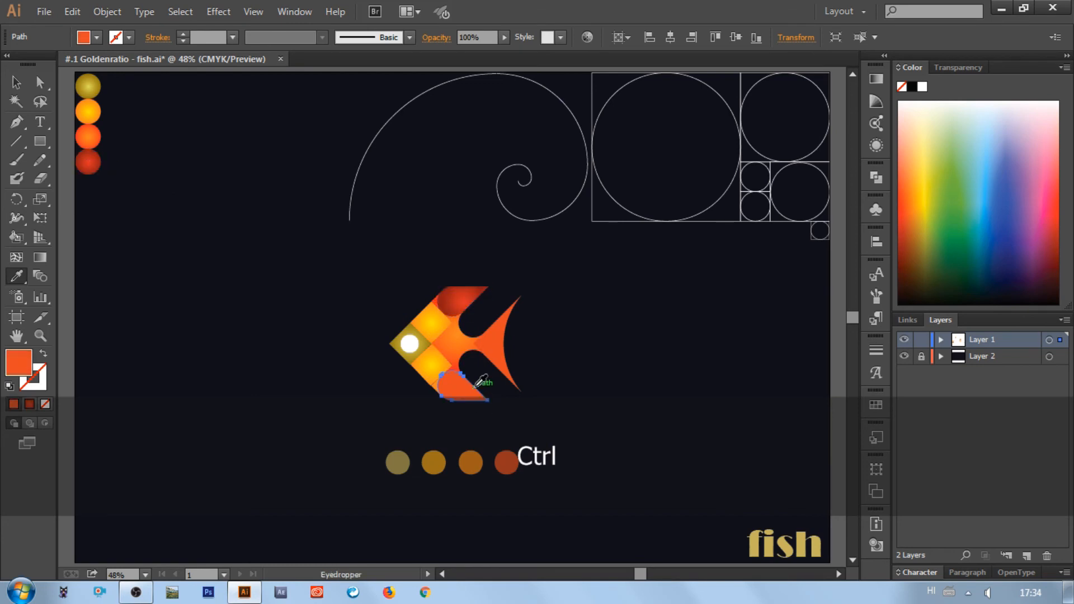
click(95, 164)
key(ctrl)
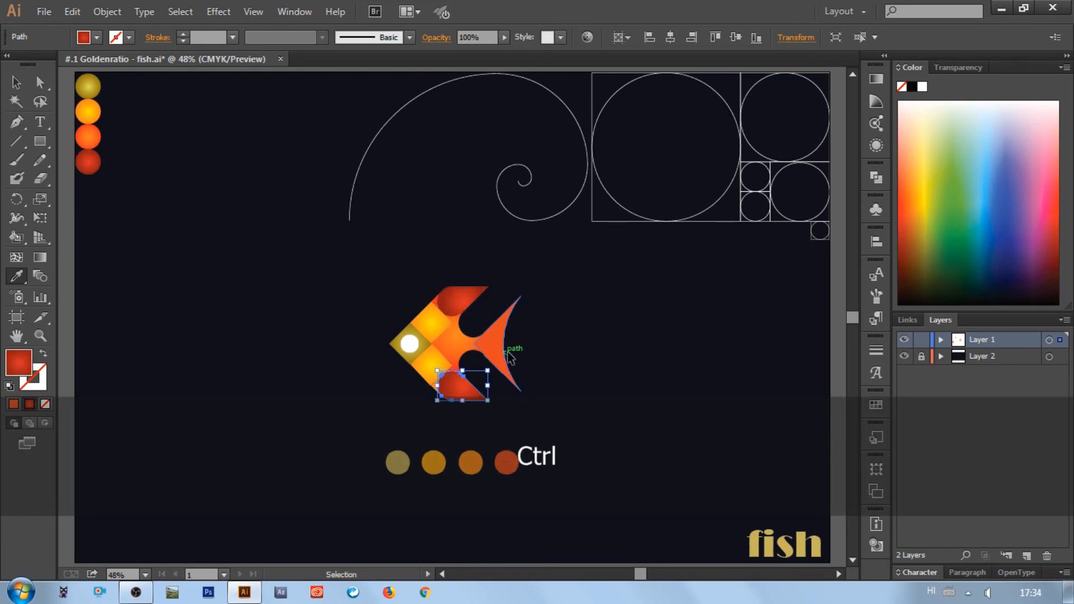
ctrl+click(509, 357)
click(88, 162)
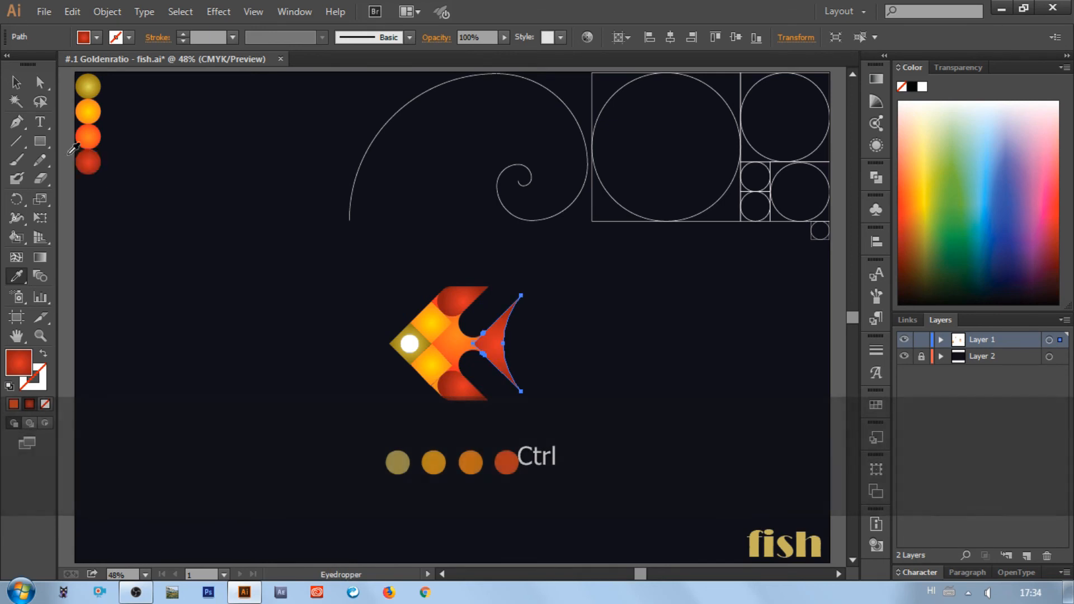
ctrl+click(240, 211)
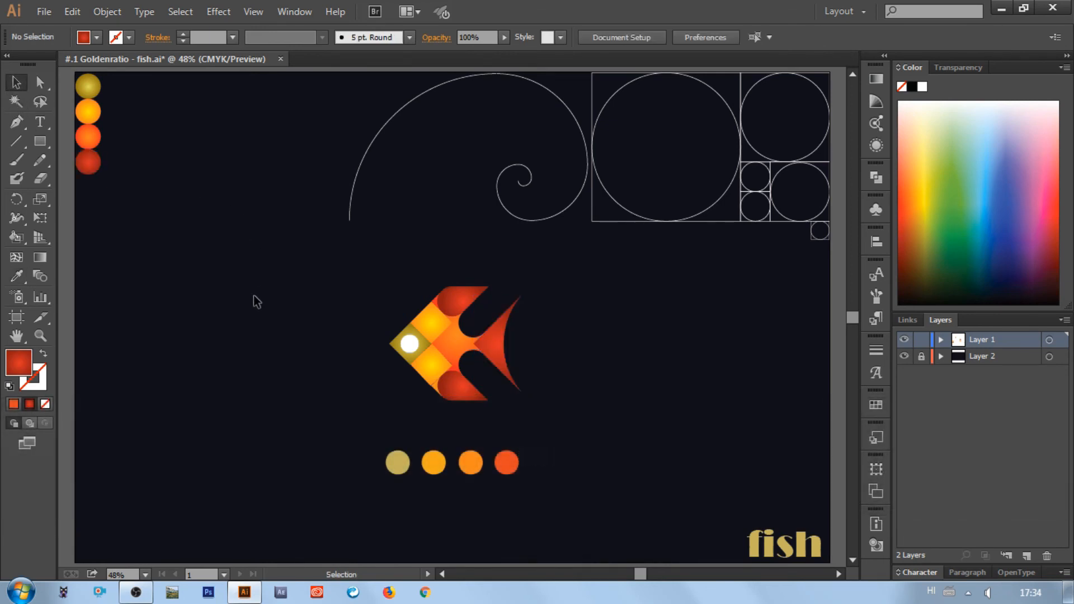
Group all the fish pieces, center the group horizontally and vertically on the artboard, and deselect it.
drag(309, 280, 550, 418)
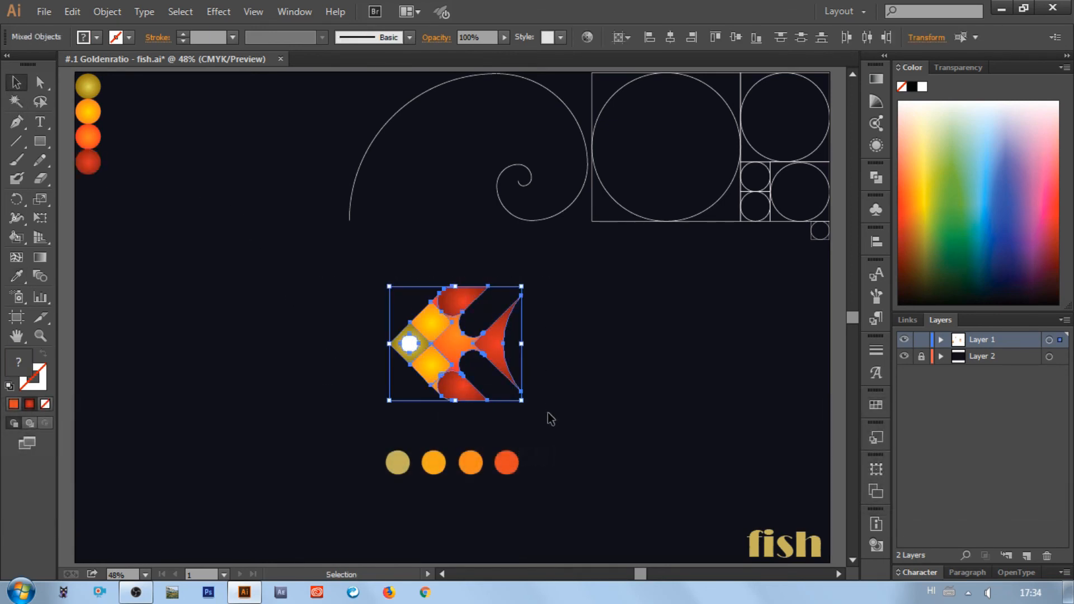
right_click(435, 341)
click(475, 414)
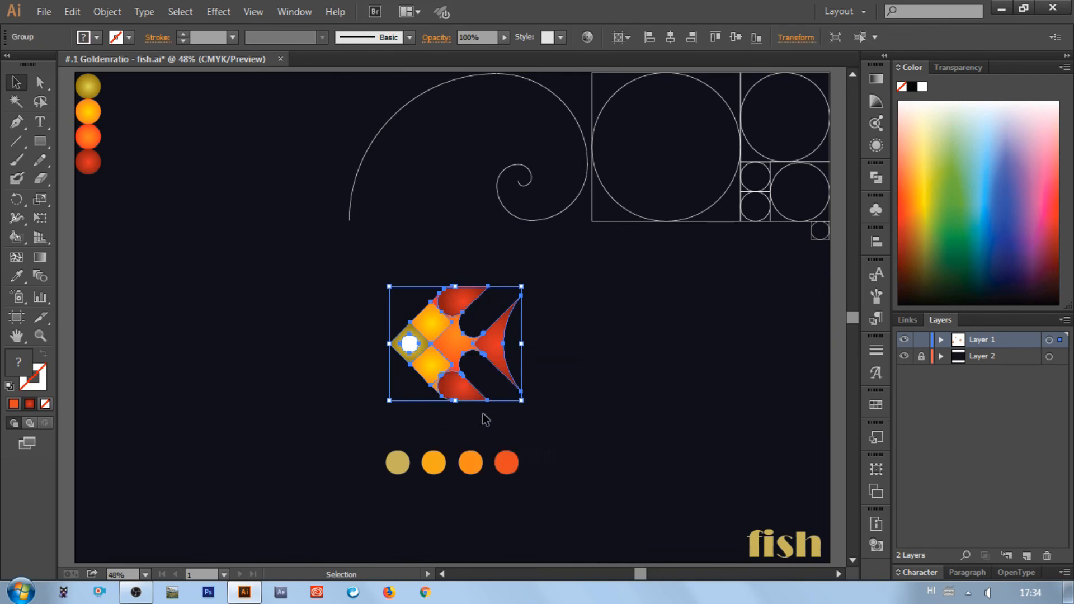
click(670, 39)
click(734, 38)
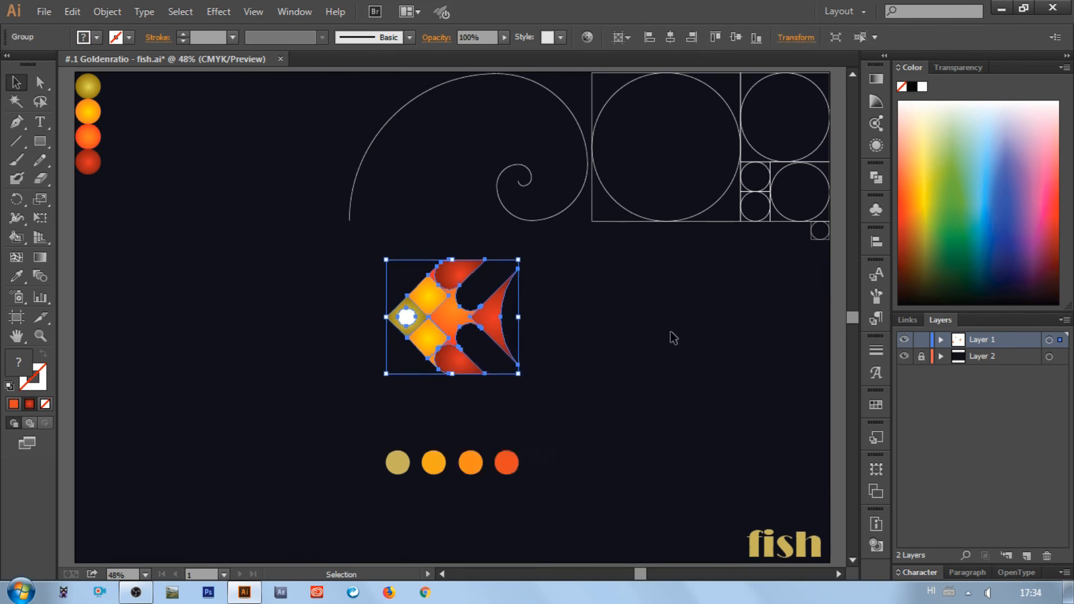
click(669, 332)
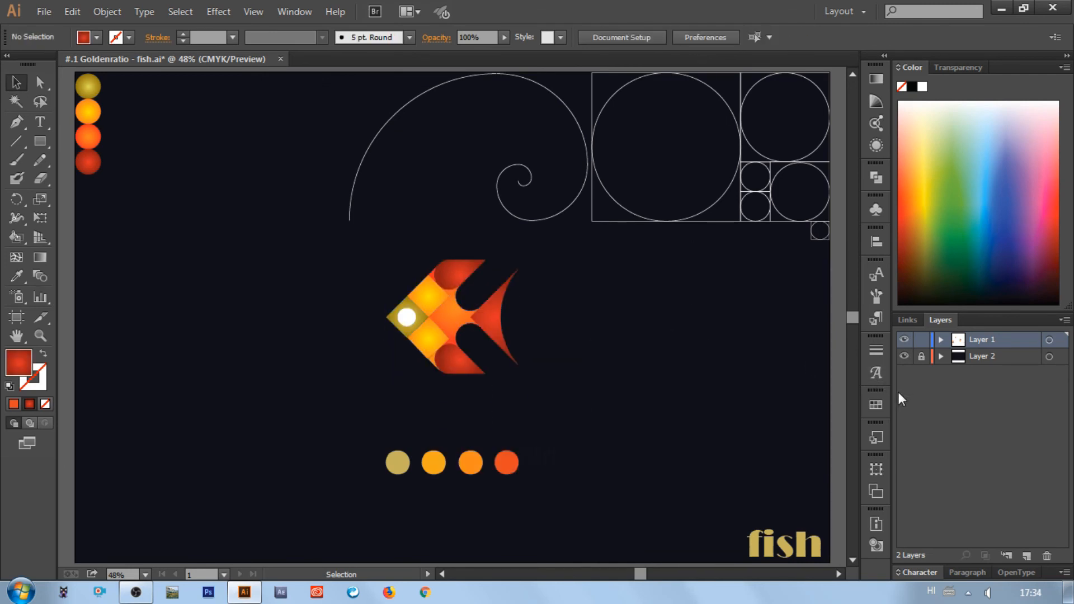